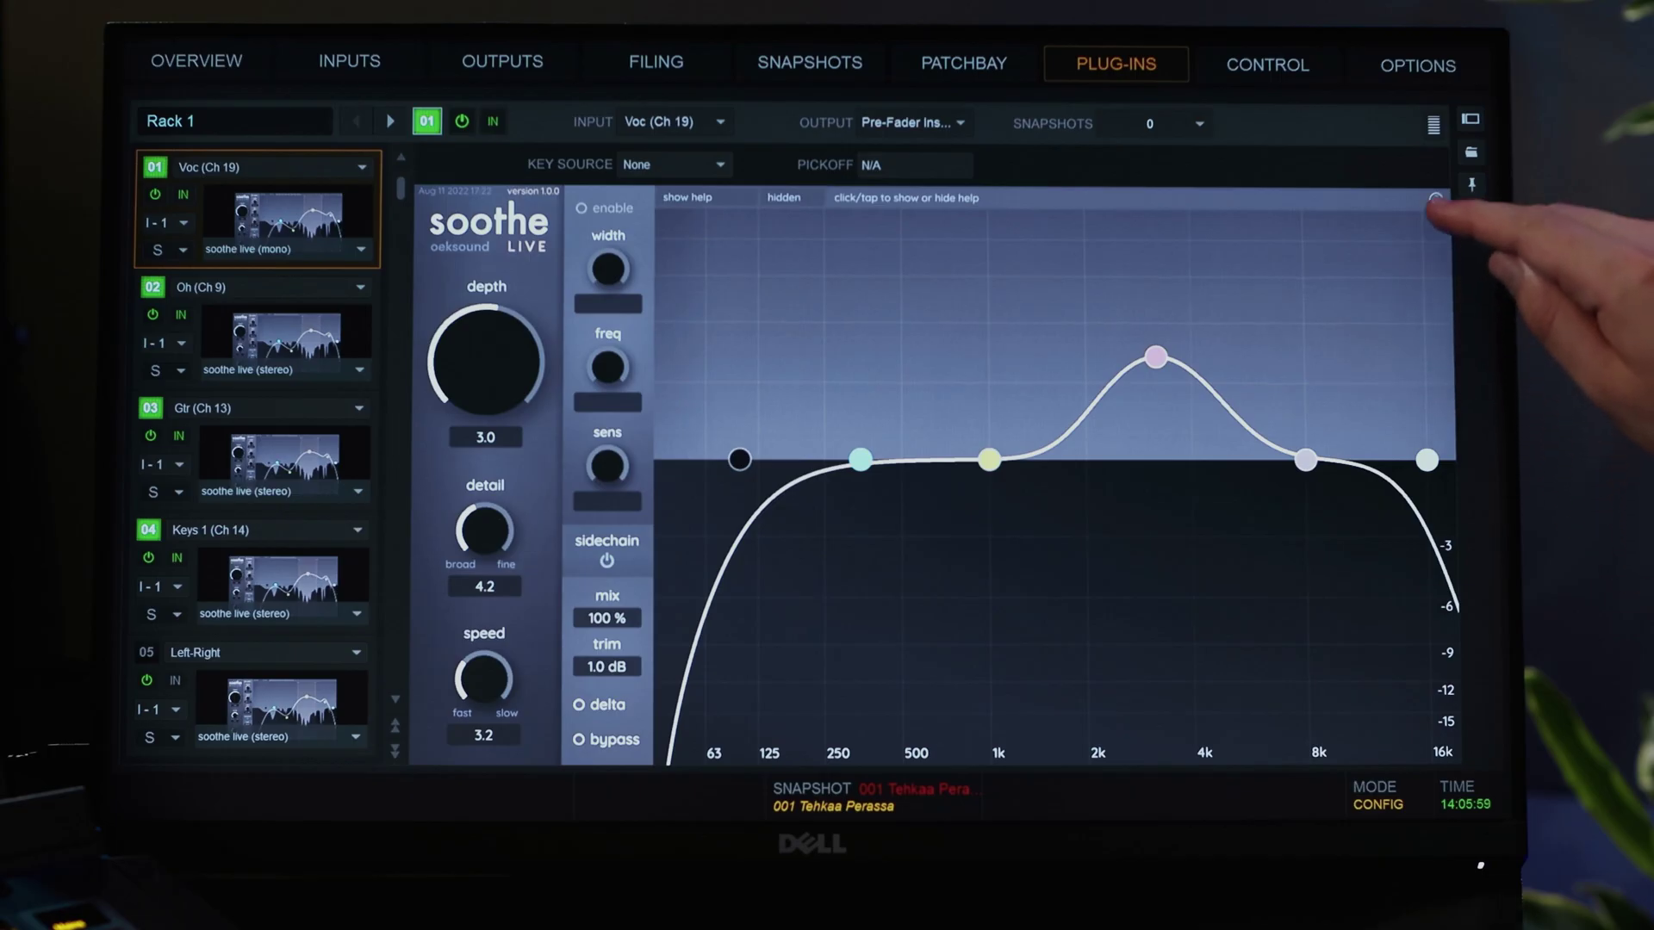
Step: Open the getting-started help, then raise the pink bell band to 7.6 dB with 0.5 oct width
click(1576, 193)
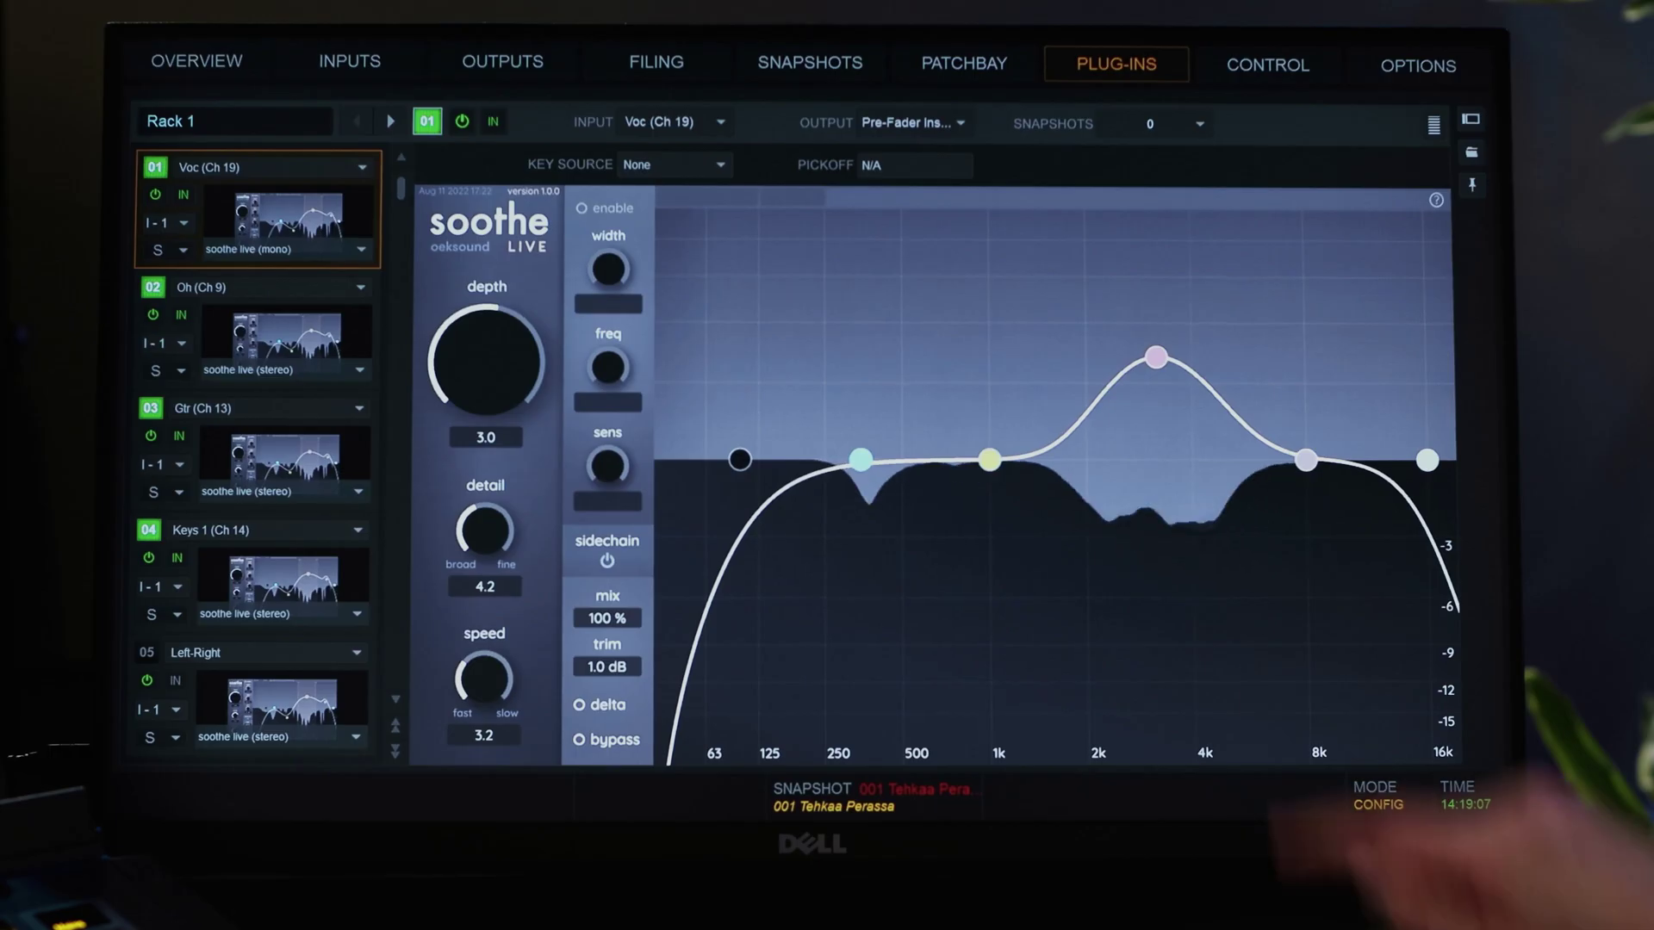
click(1236, 383)
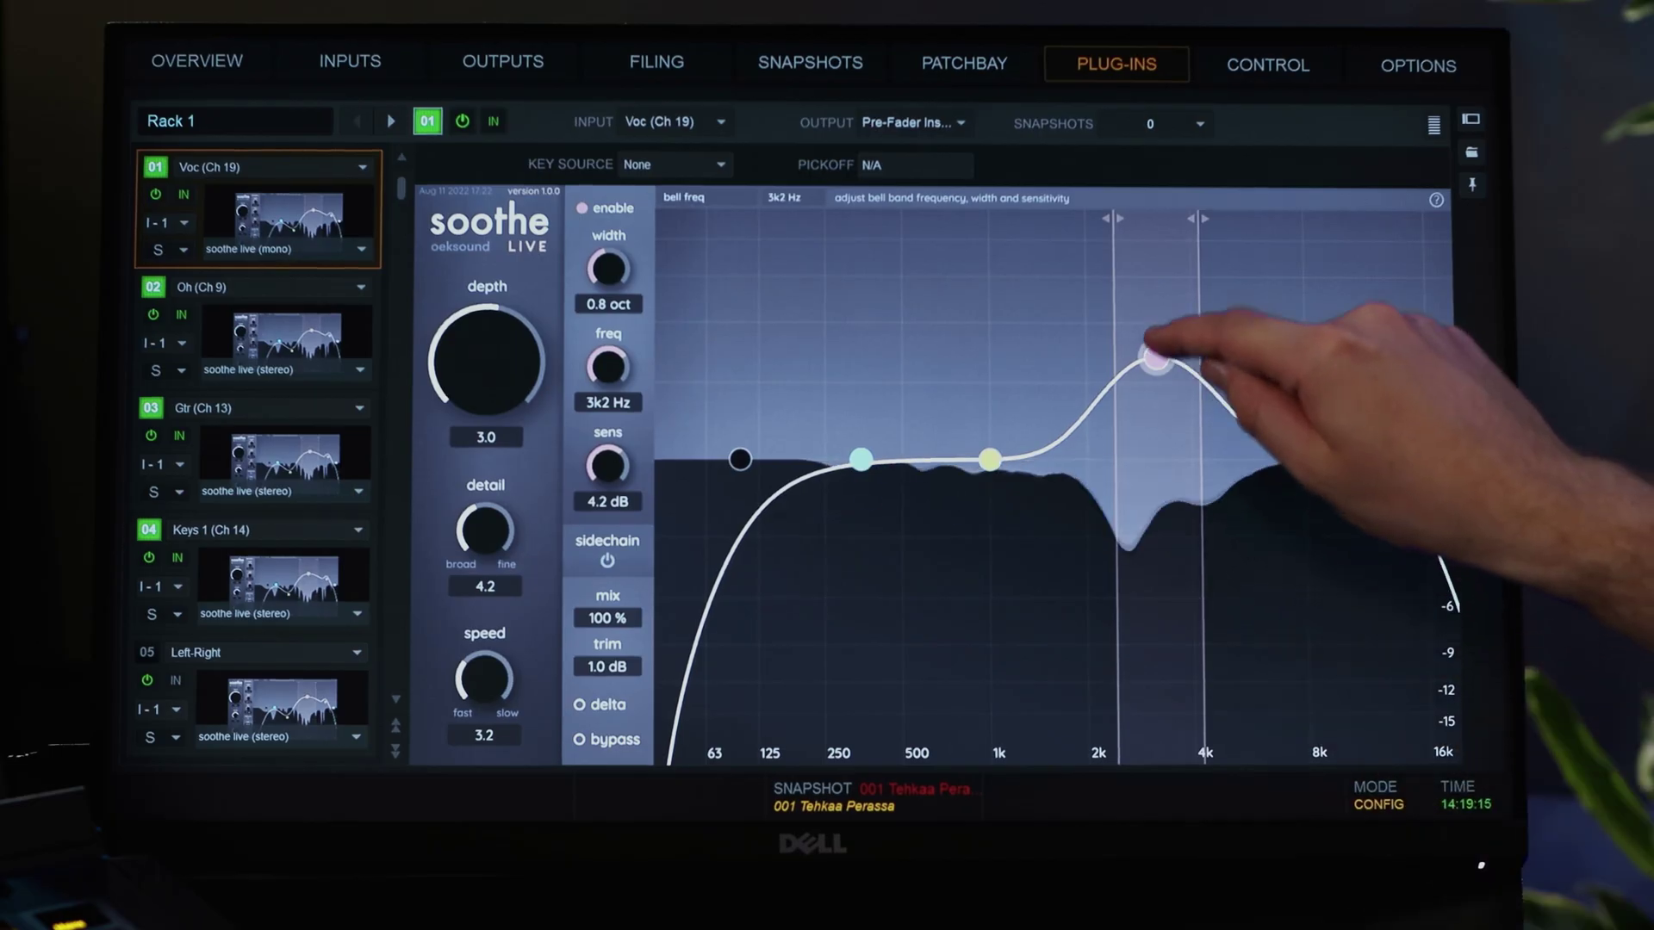
drag(1155, 357, 1166, 289)
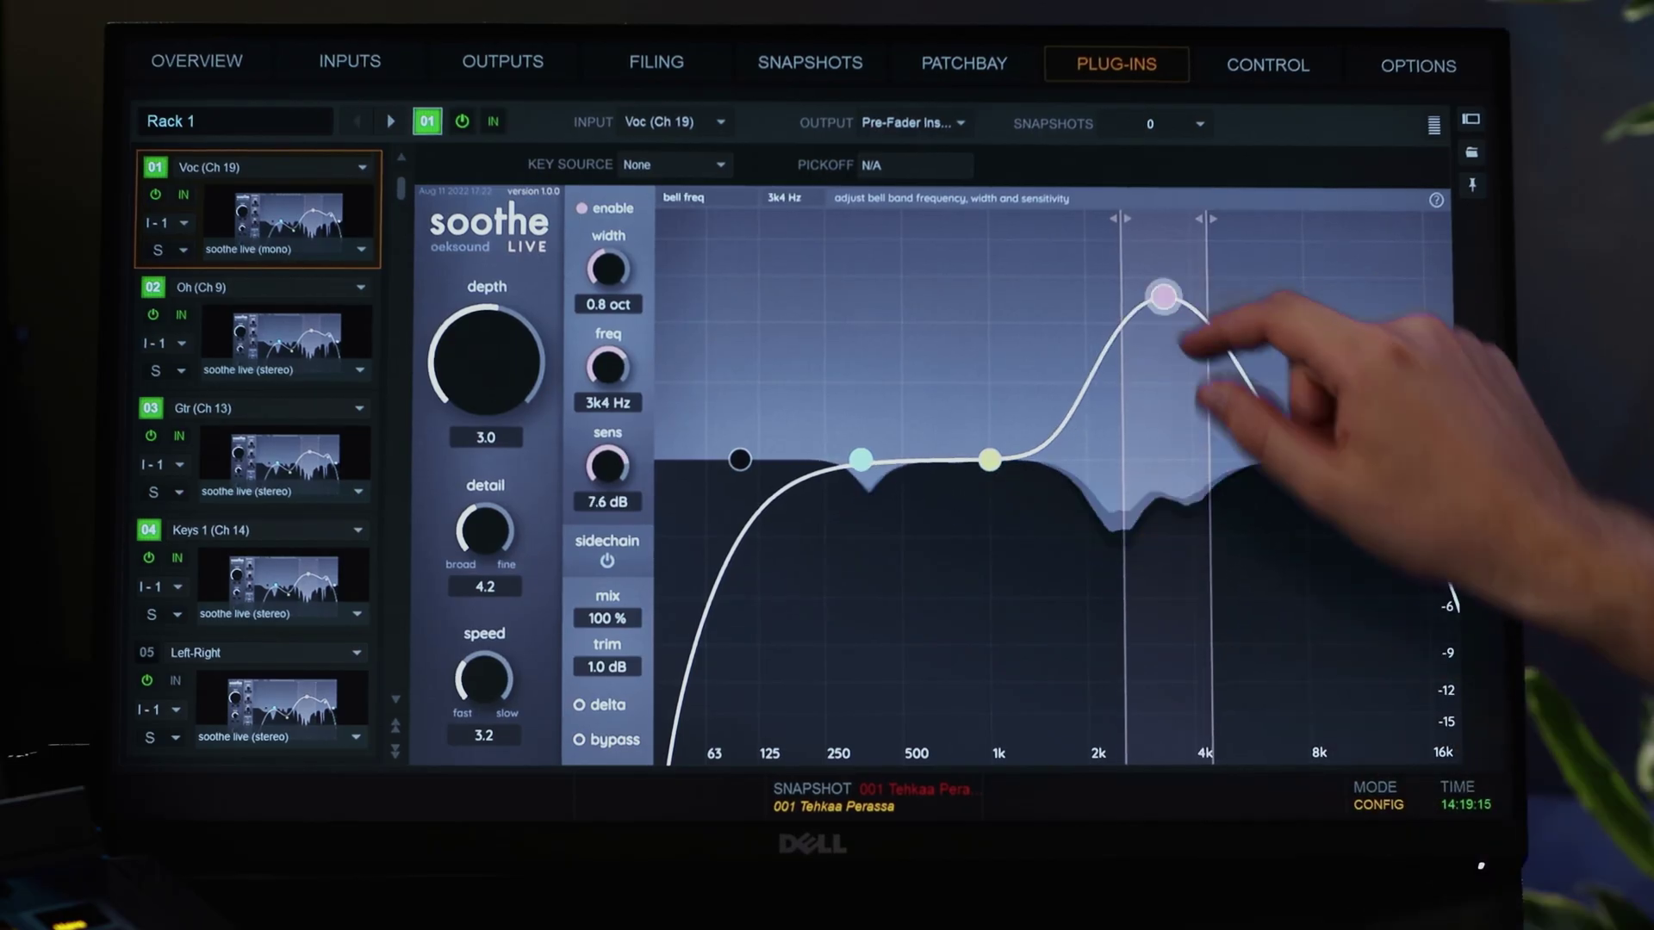
drag(1309, 465, 1266, 478)
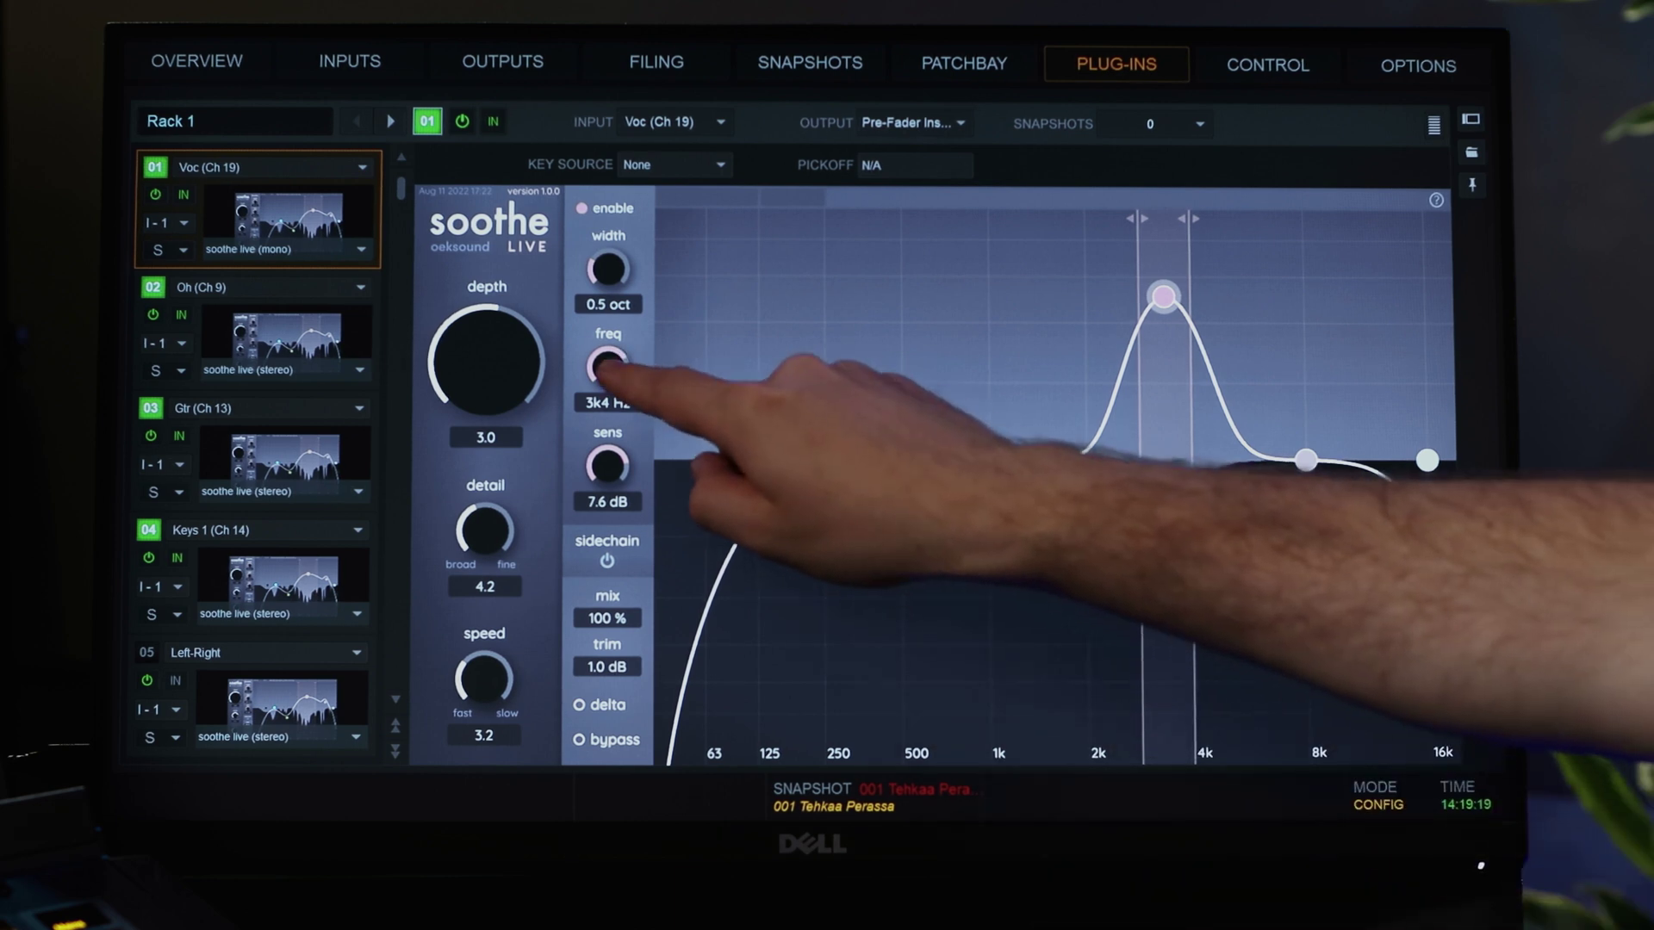
Step: Lower the bell to 2k9 Hz and push it to 11.7 dB, then pull the high cut toward 2 kHz
mouse_move(608, 369)
mouse_down()
mouse_move(609, 414)
mouse_move(609, 340)
mouse_up()
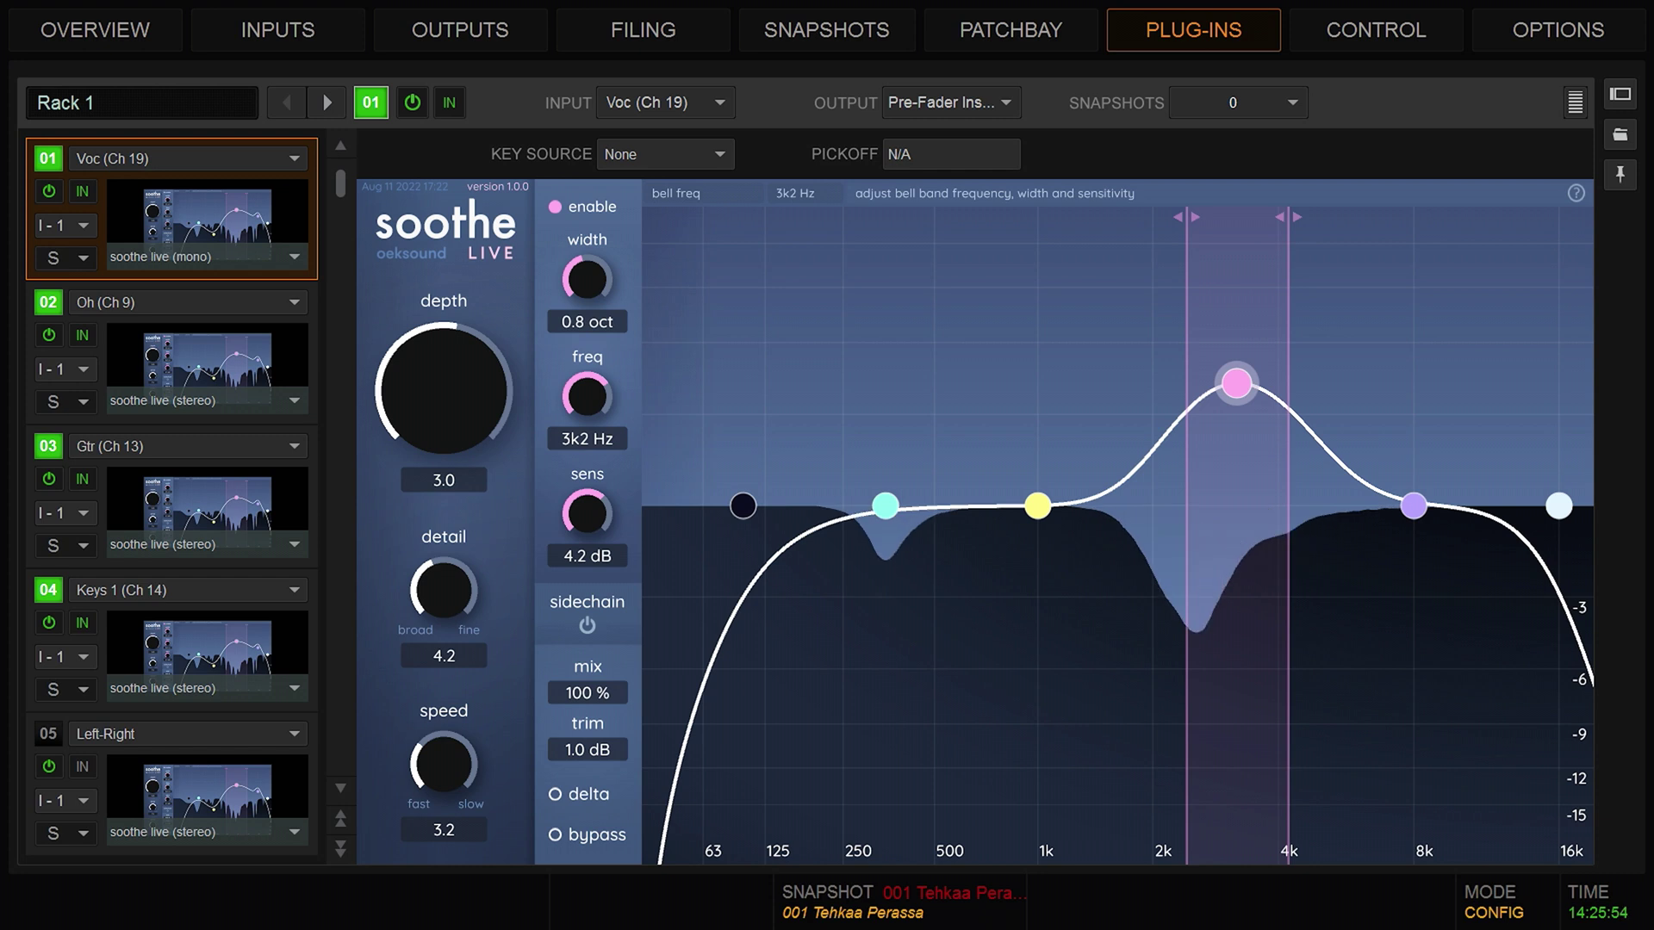
drag(1236, 383, 1244, 504)
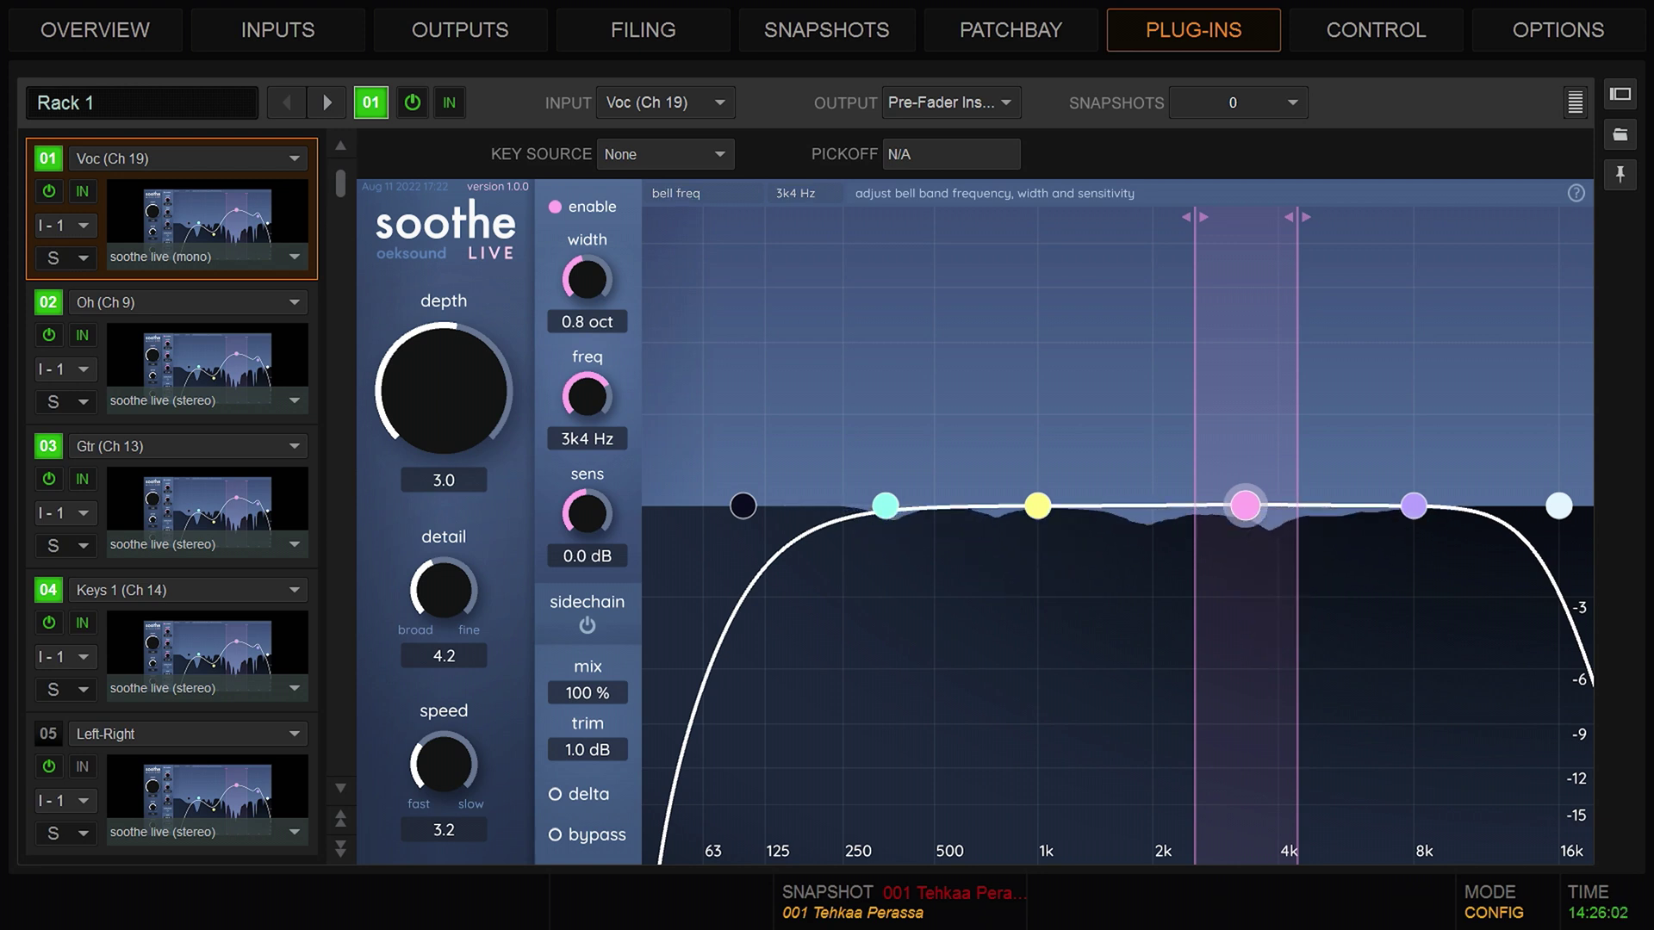
click(1559, 506)
drag(1558, 505, 1145, 506)
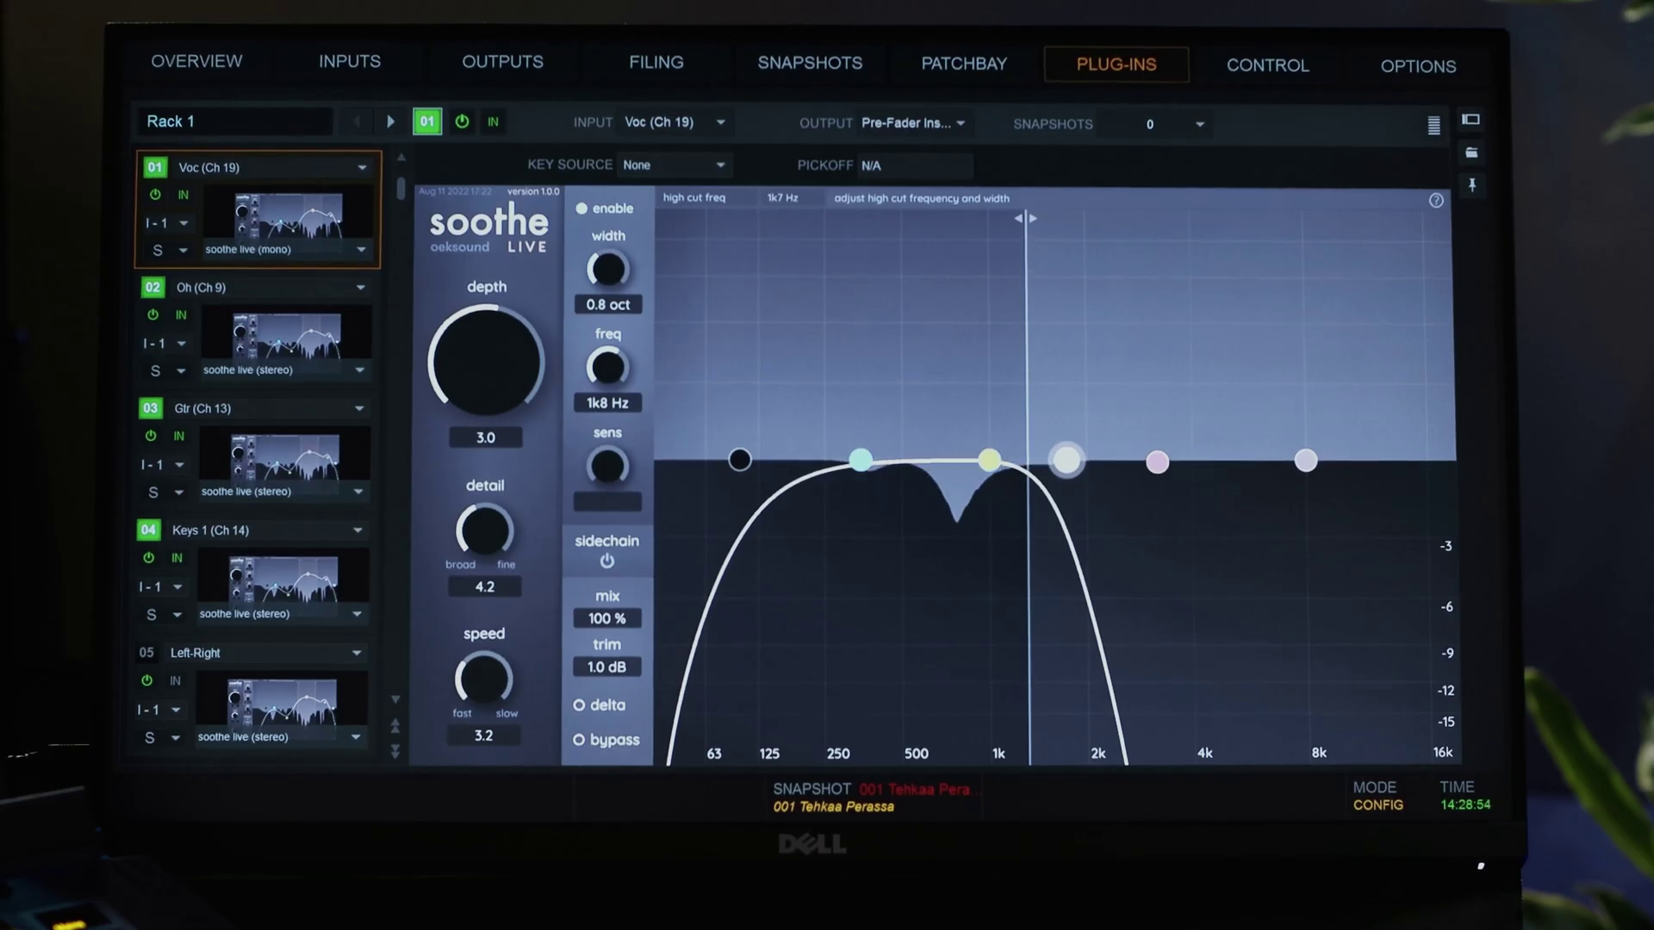
Step: Switch off the high-cut band sitting near 1k8 Hz
double_click(1067, 461)
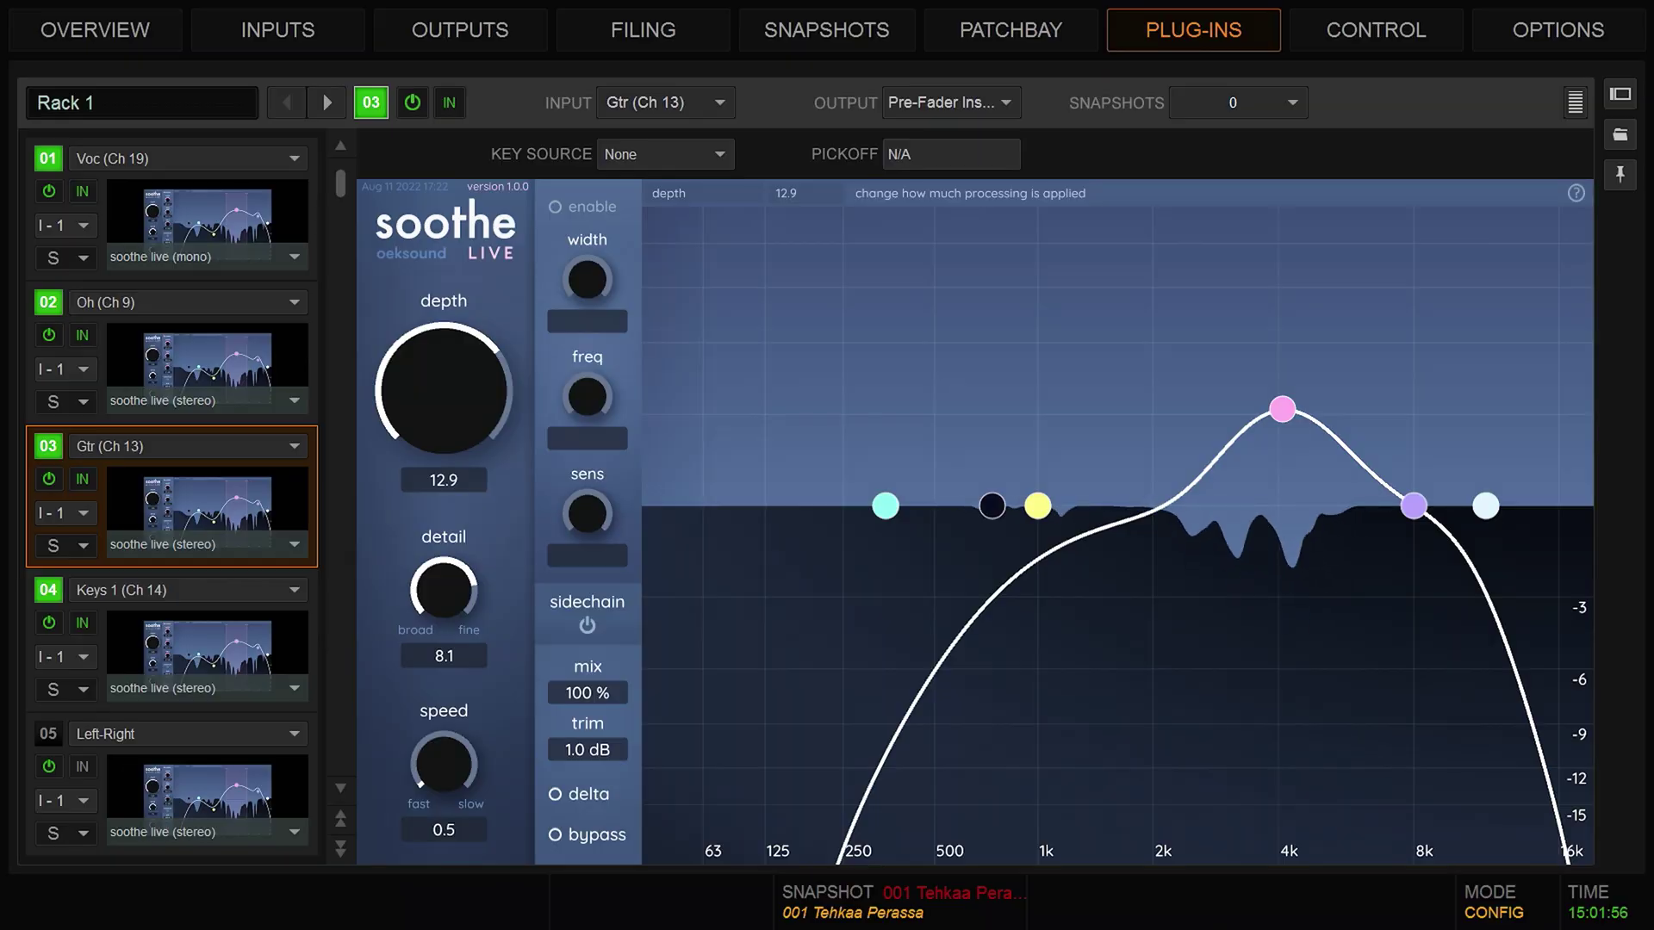
Step: Begin entering 16 as the guitar's depth, then cancel so it stays 12.9
click(444, 480)
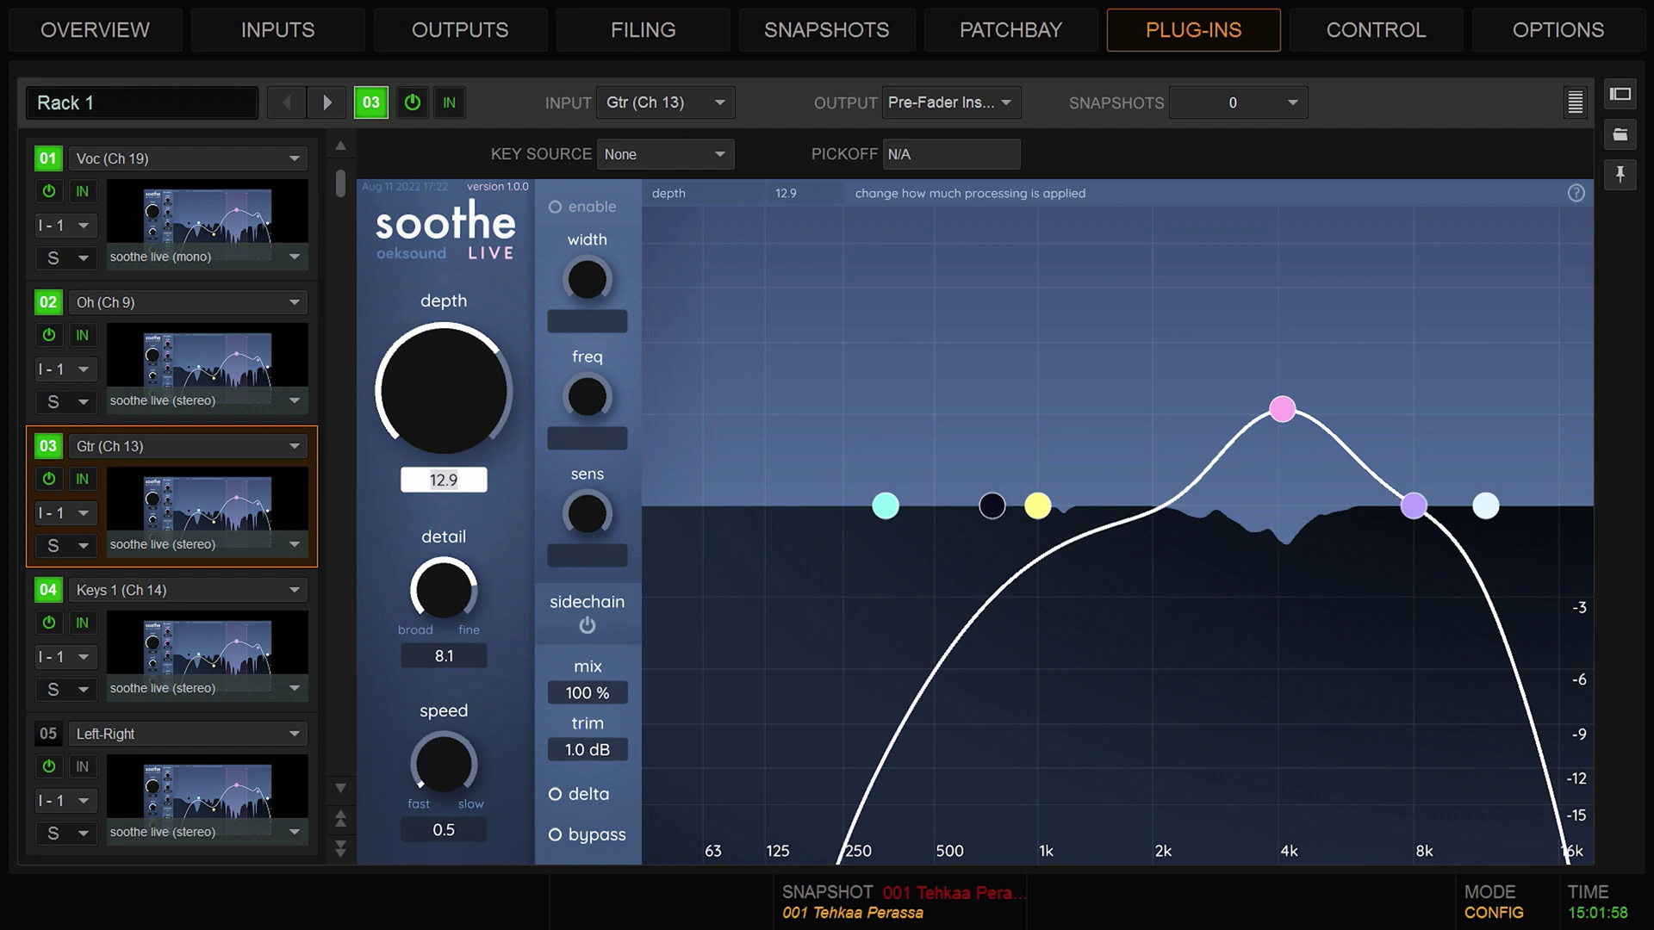
text(16.)
key(Escape)
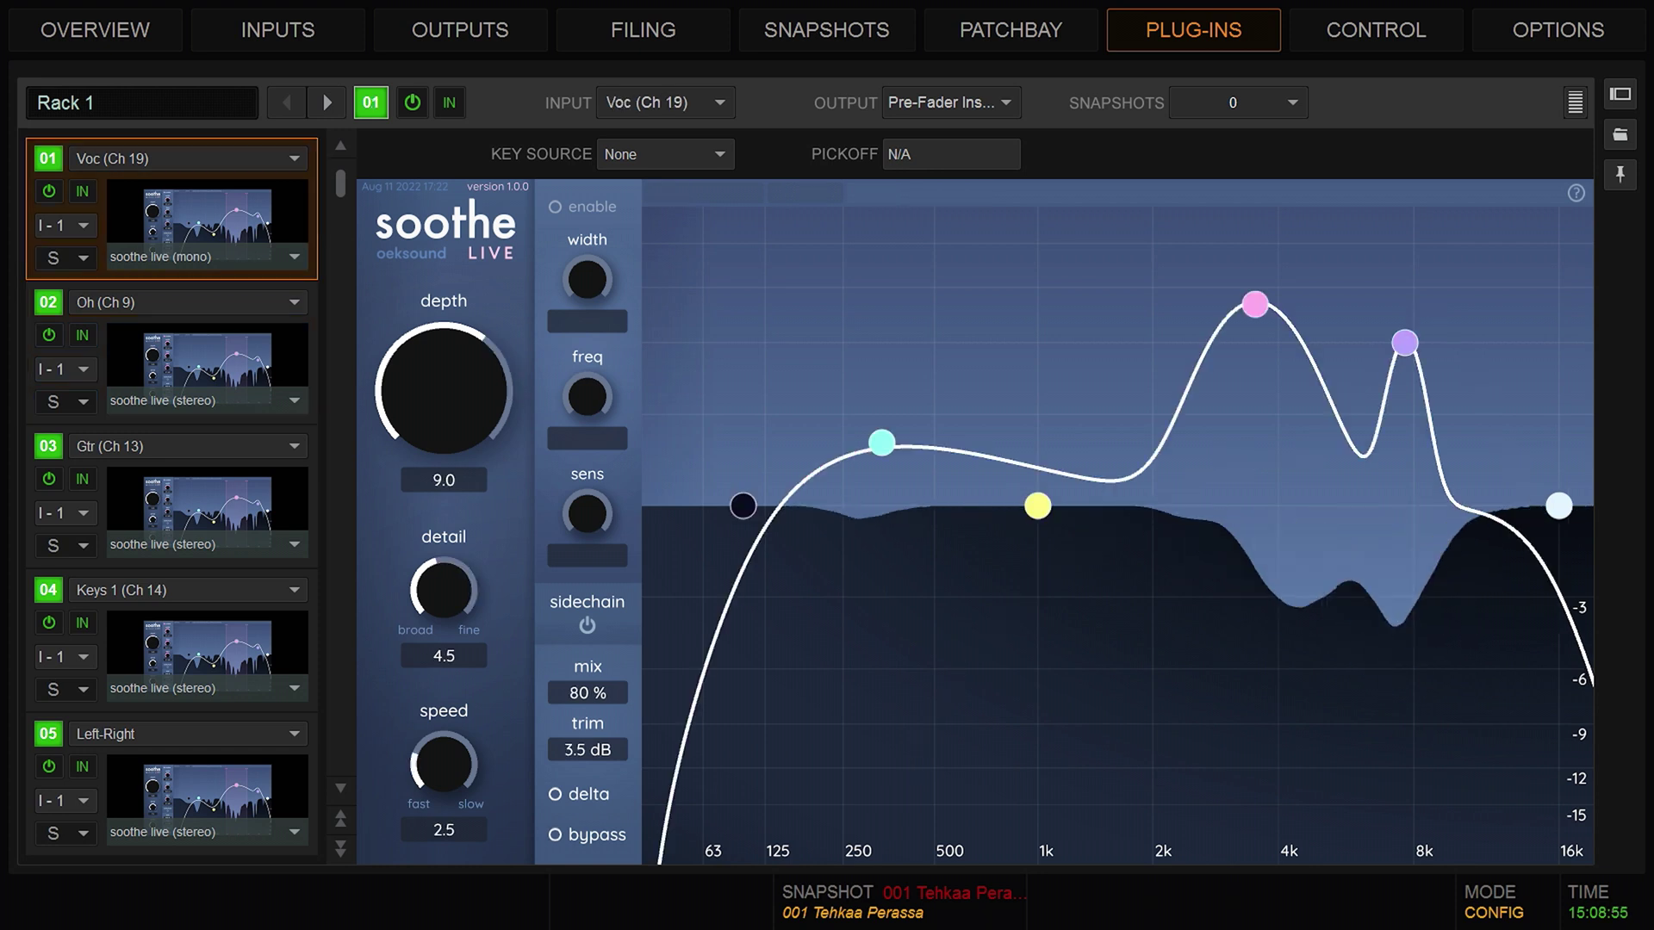
Step: Lower the vocal's detail setting toward 4.5
drag(444, 590, 444, 613)
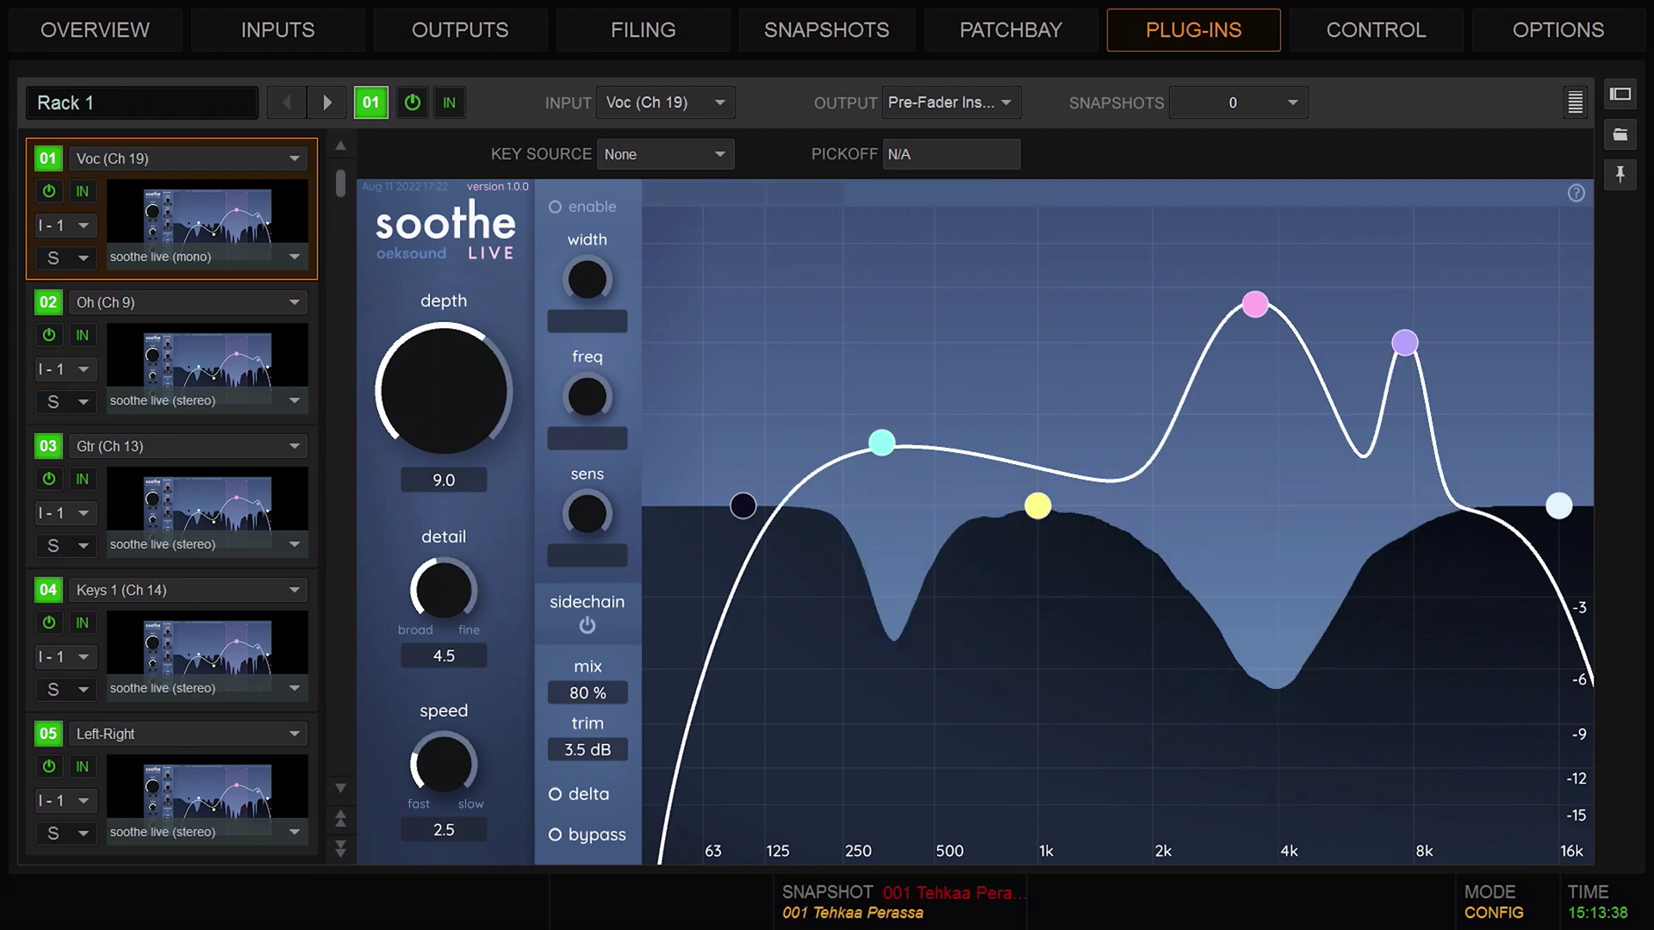
Step: Raise vocal detail to 10.0, sweep speed to 9.3 and back to 2.0, and reduce mix below 100 %
drag(444, 590, 444, 526)
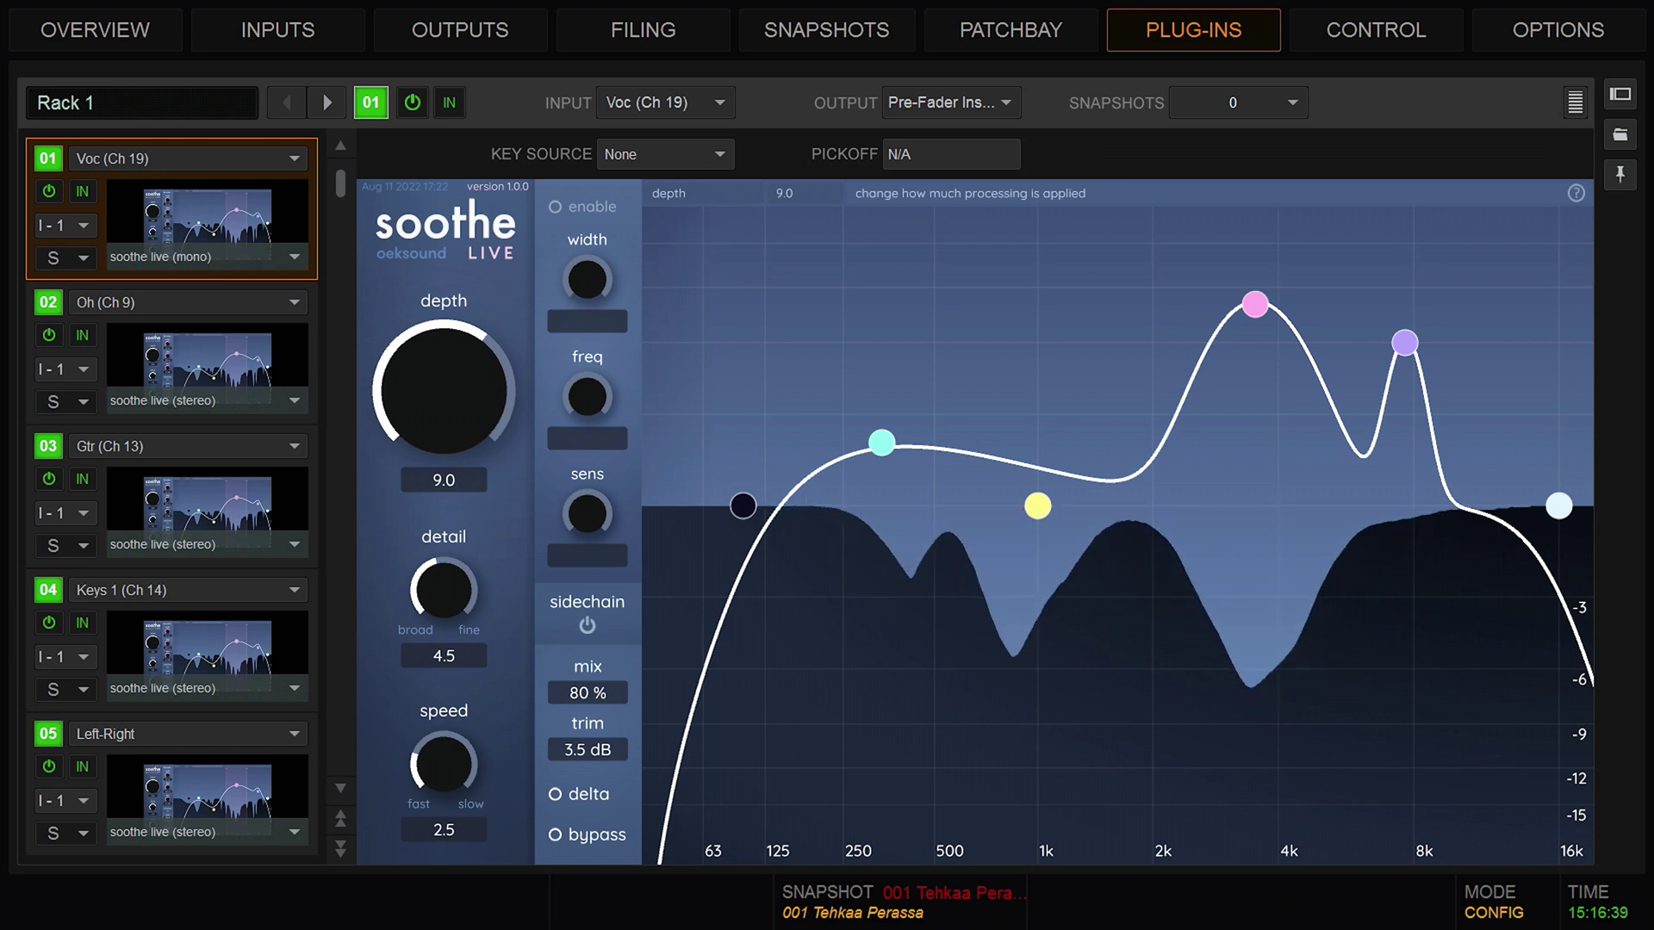
click(443, 764)
drag(443, 765, 444, 715)
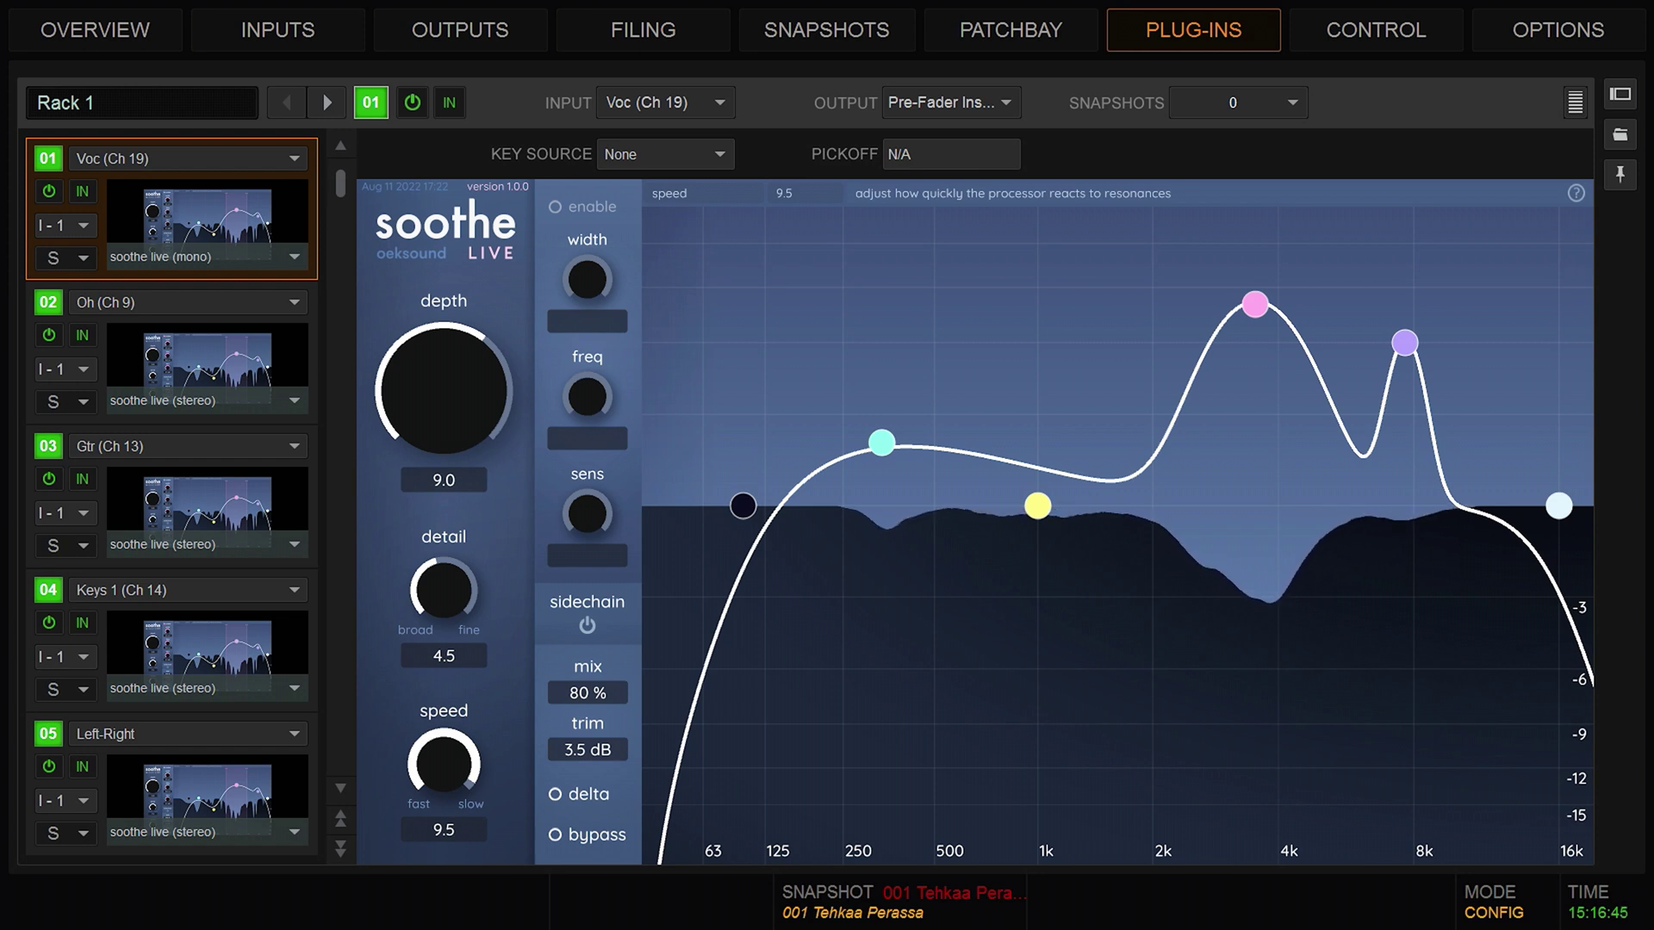
drag(443, 713, 443, 769)
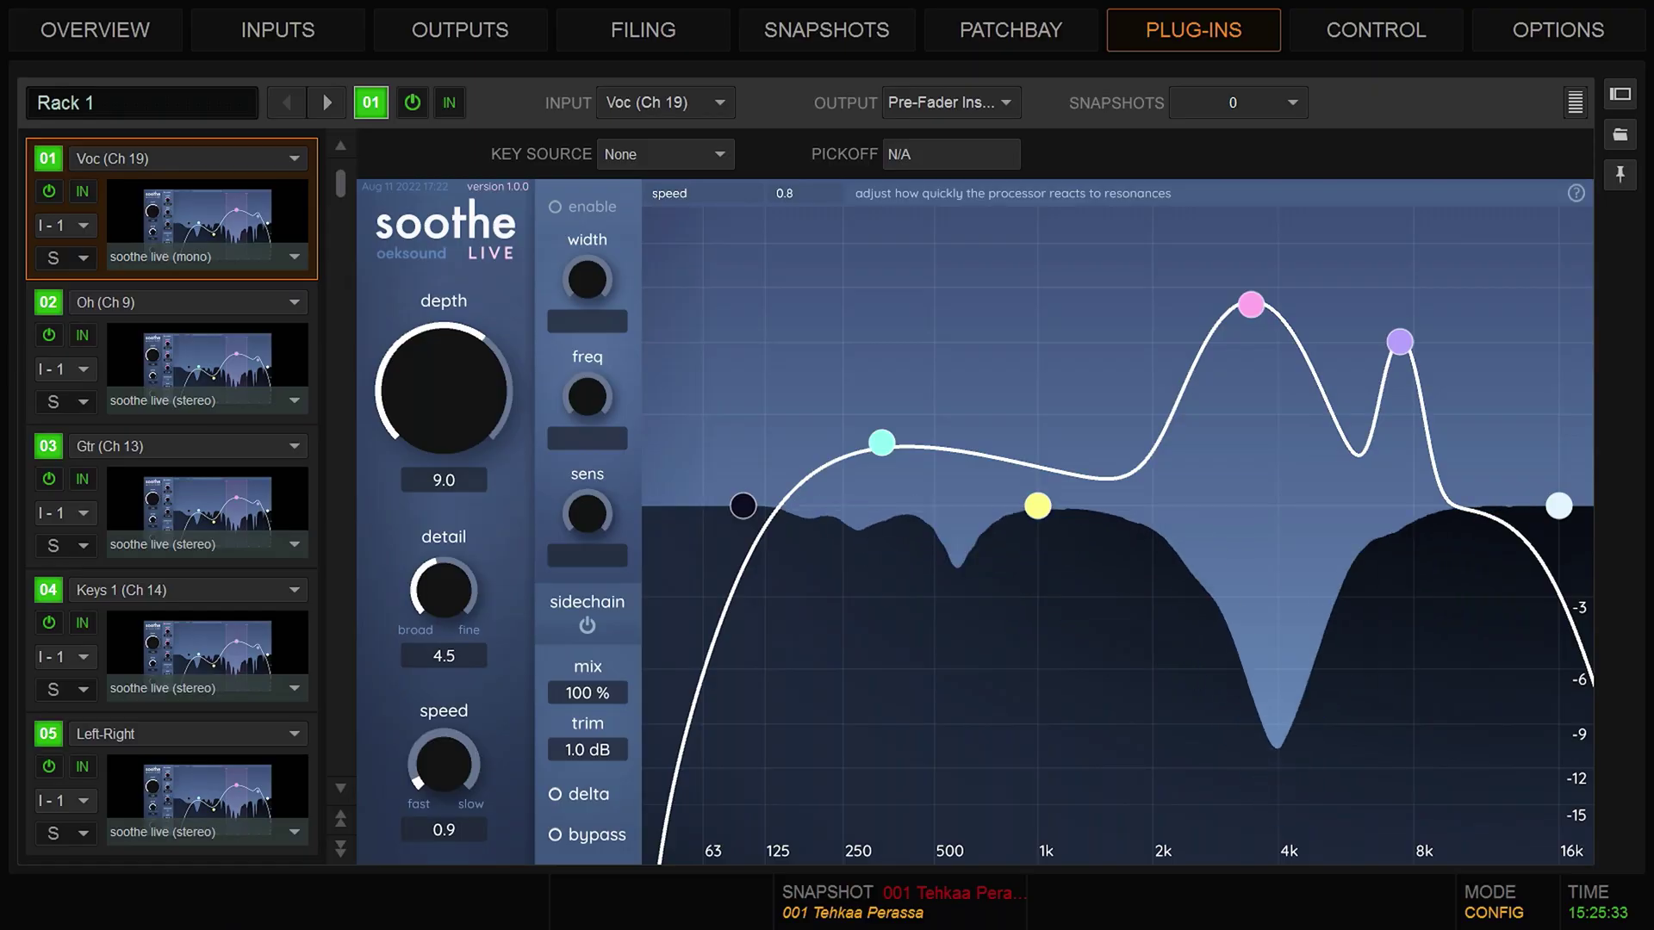
drag(588, 693, 588, 700)
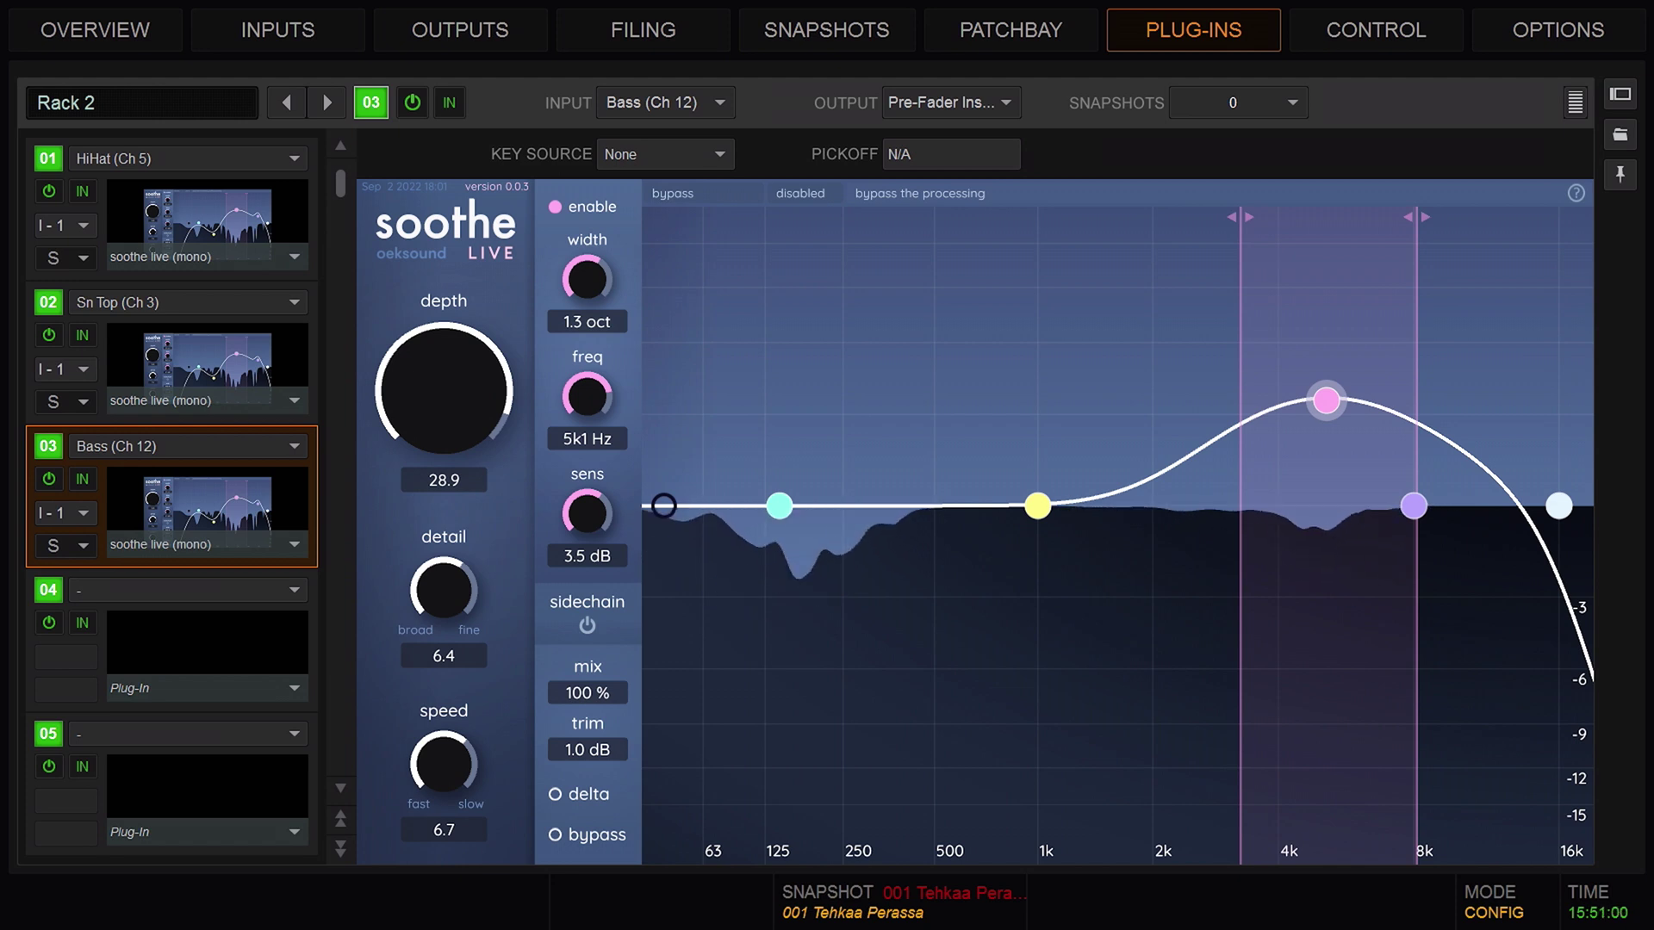
Step: Bypass the Bass (Ch 12) instance to hear it unprocessed, then restore its processing
click(557, 835)
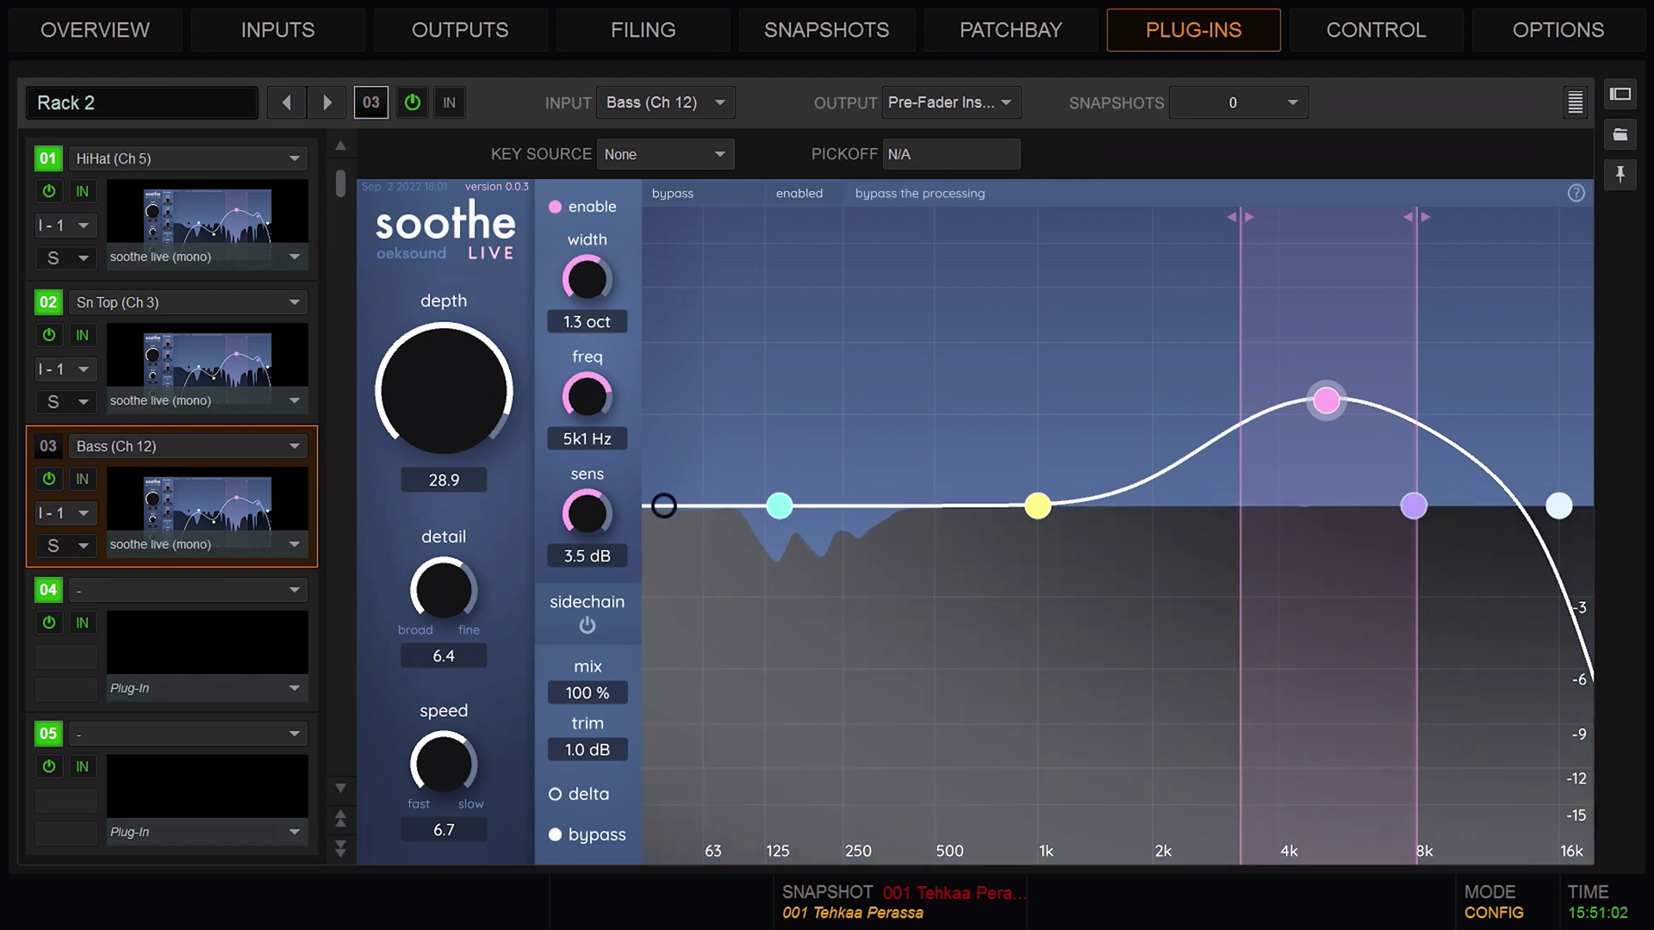
click(556, 835)
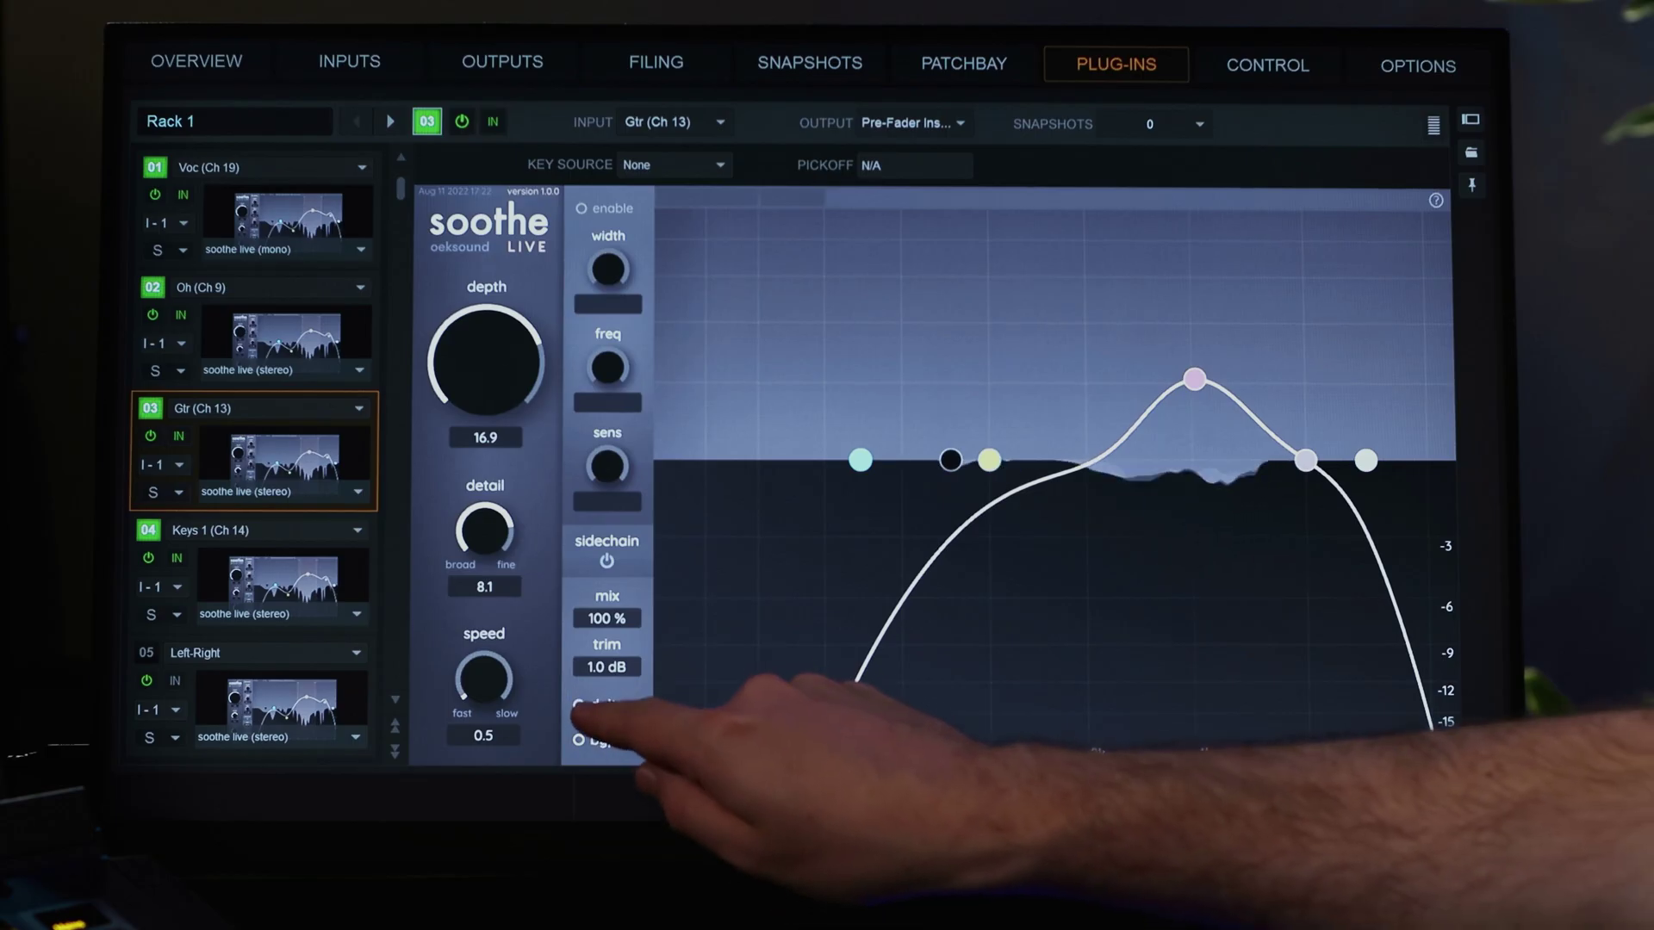
Step: Turn on delta, switch the console into Show mode, then return it to Config mode
click(595, 704)
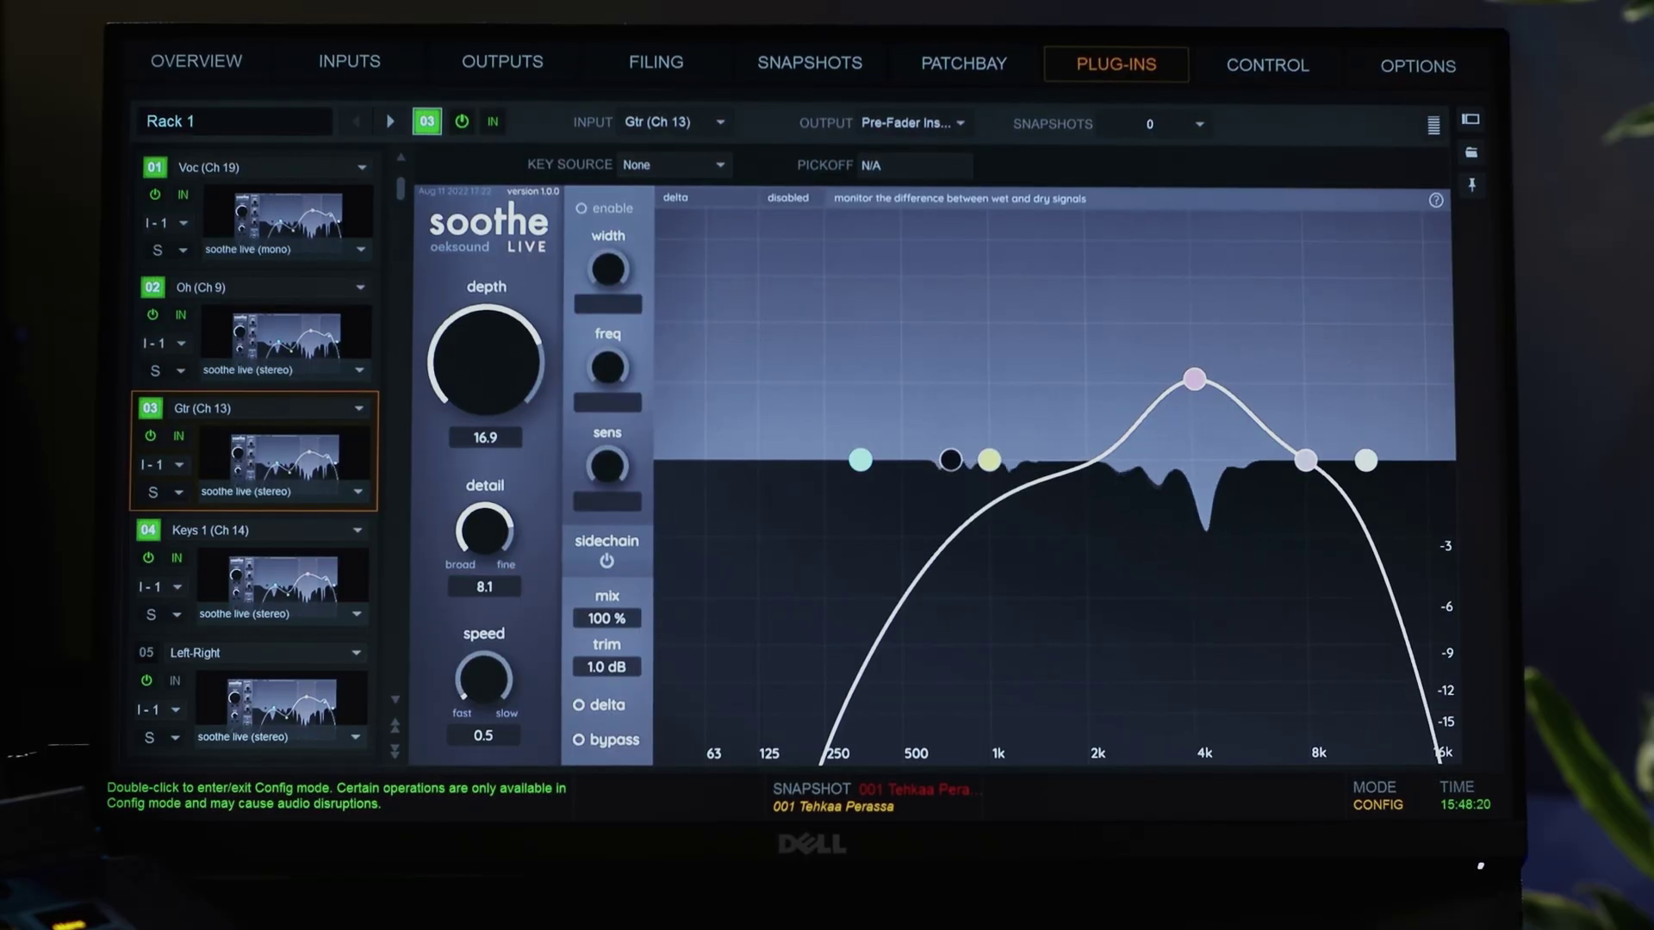
double_click(1377, 794)
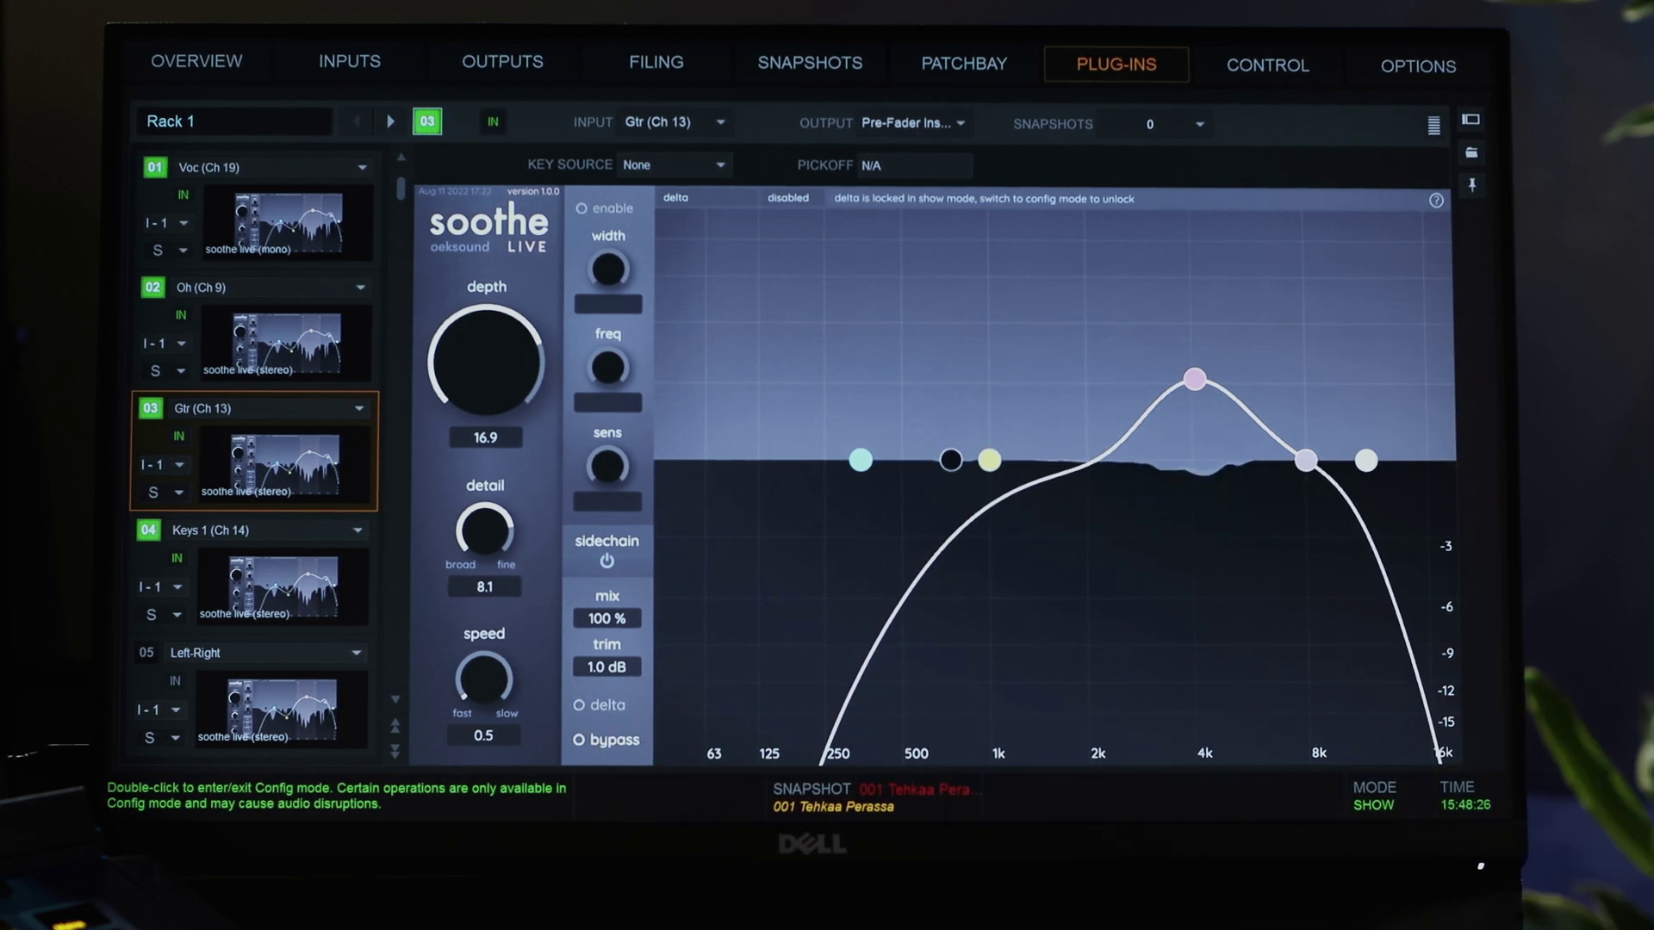
double_click(1376, 799)
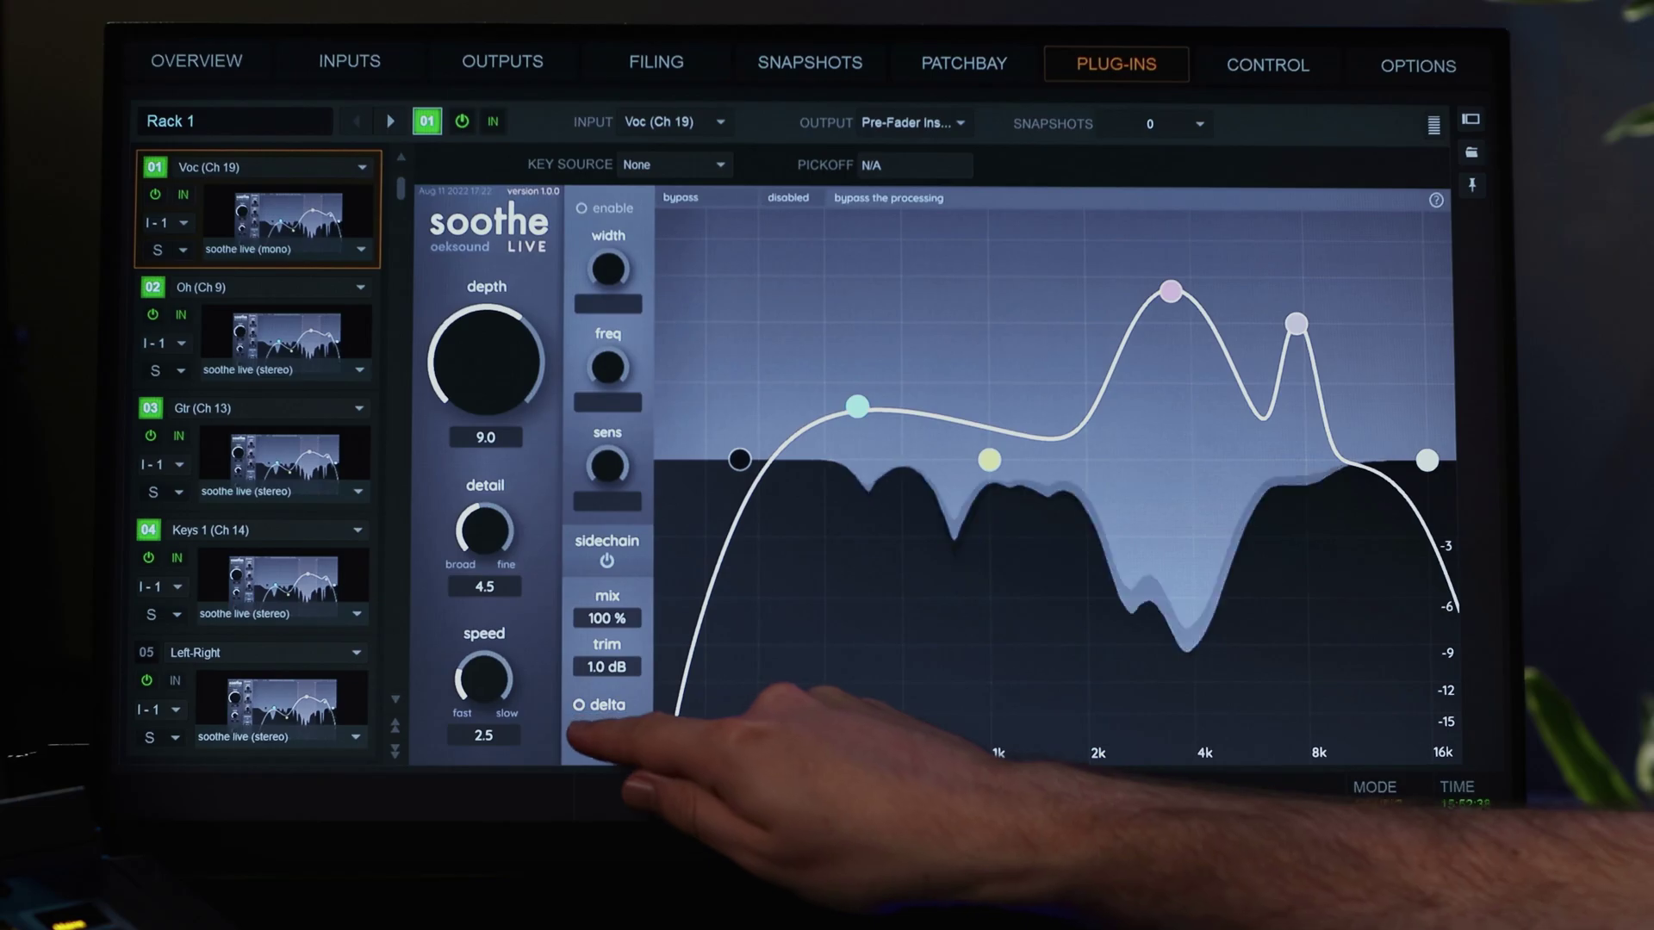
Step: Toggle bypass repeatedly on the Voc (Ch 19) instance to compare processed and dry vocal
click(556, 834)
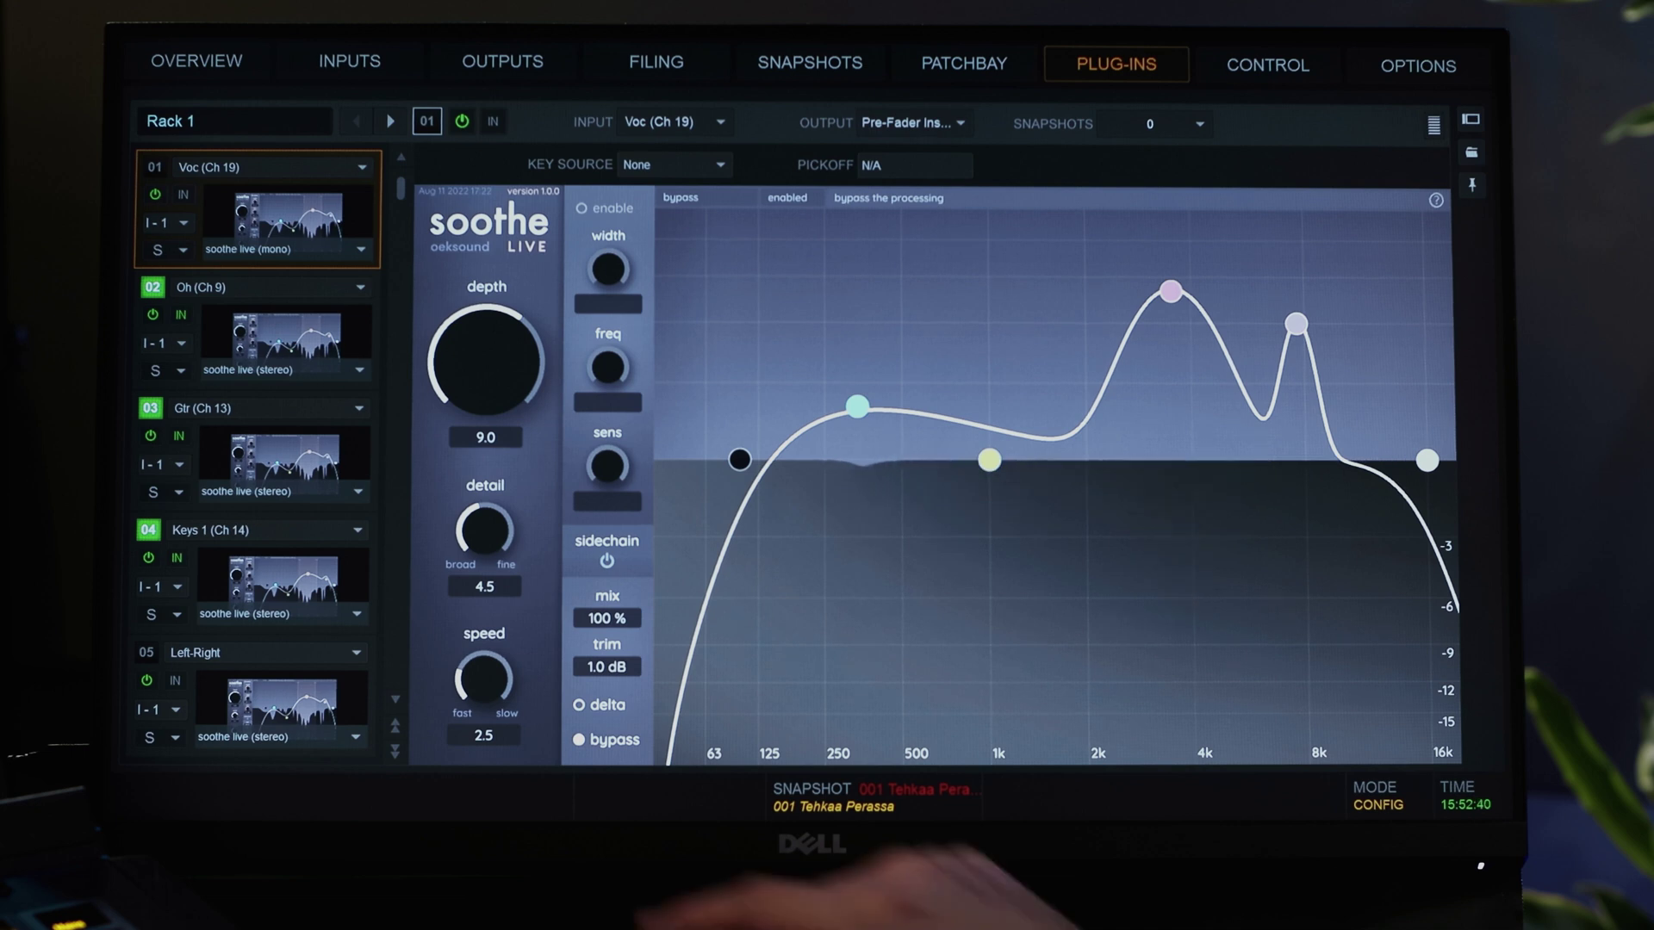
click(578, 740)
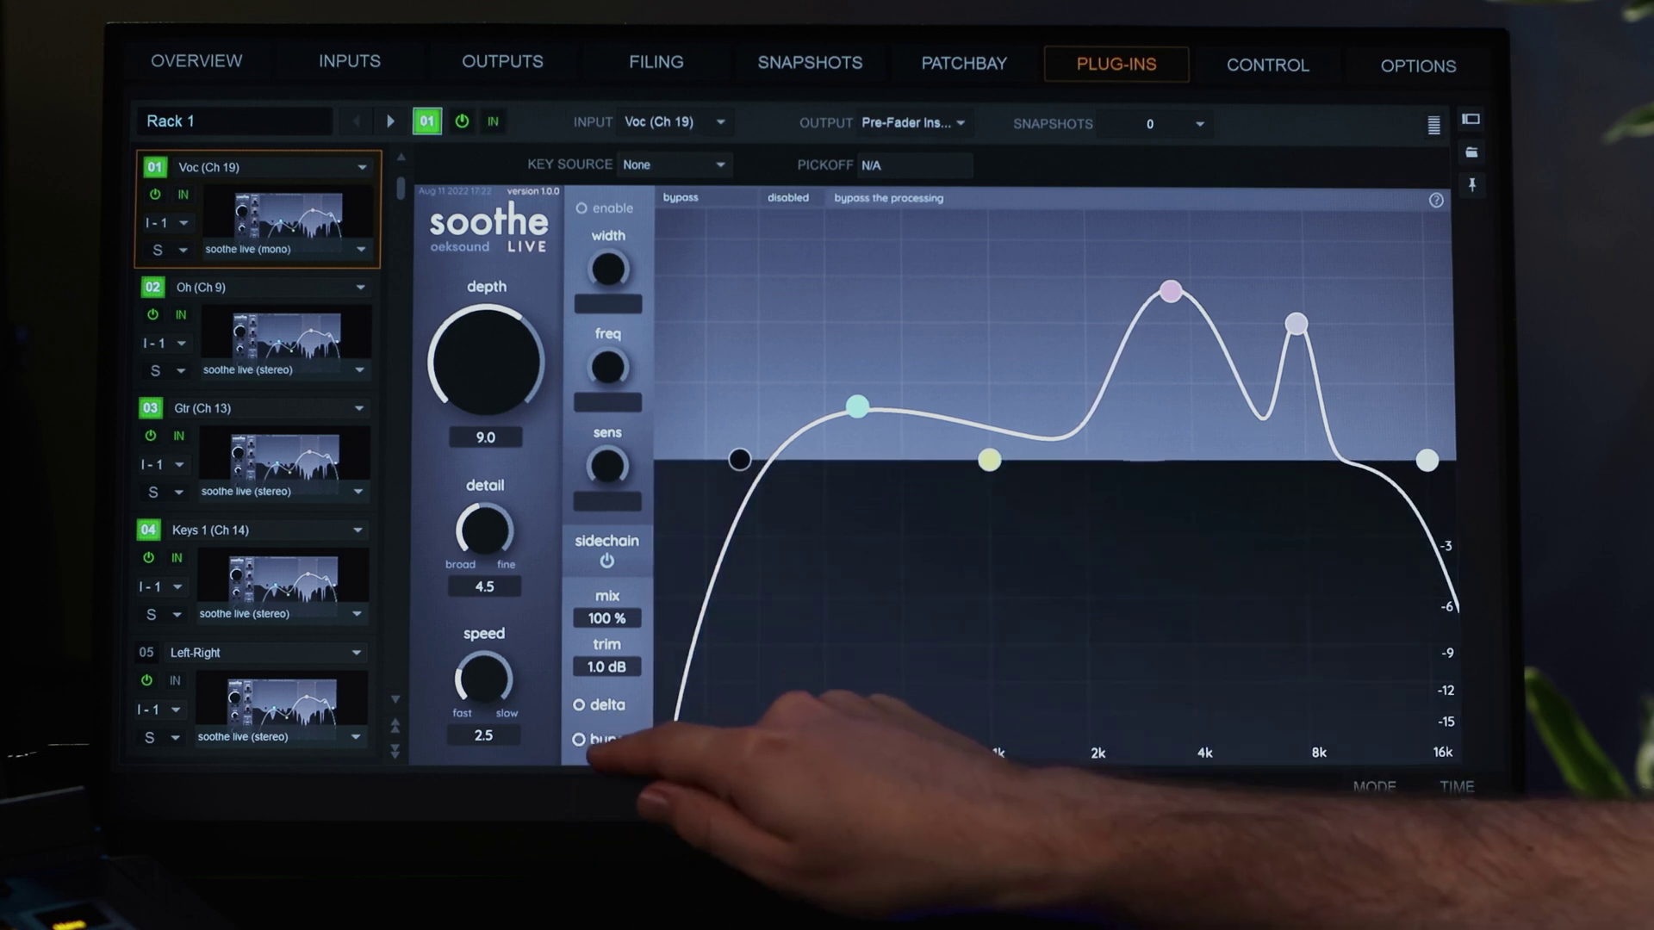
click(578, 740)
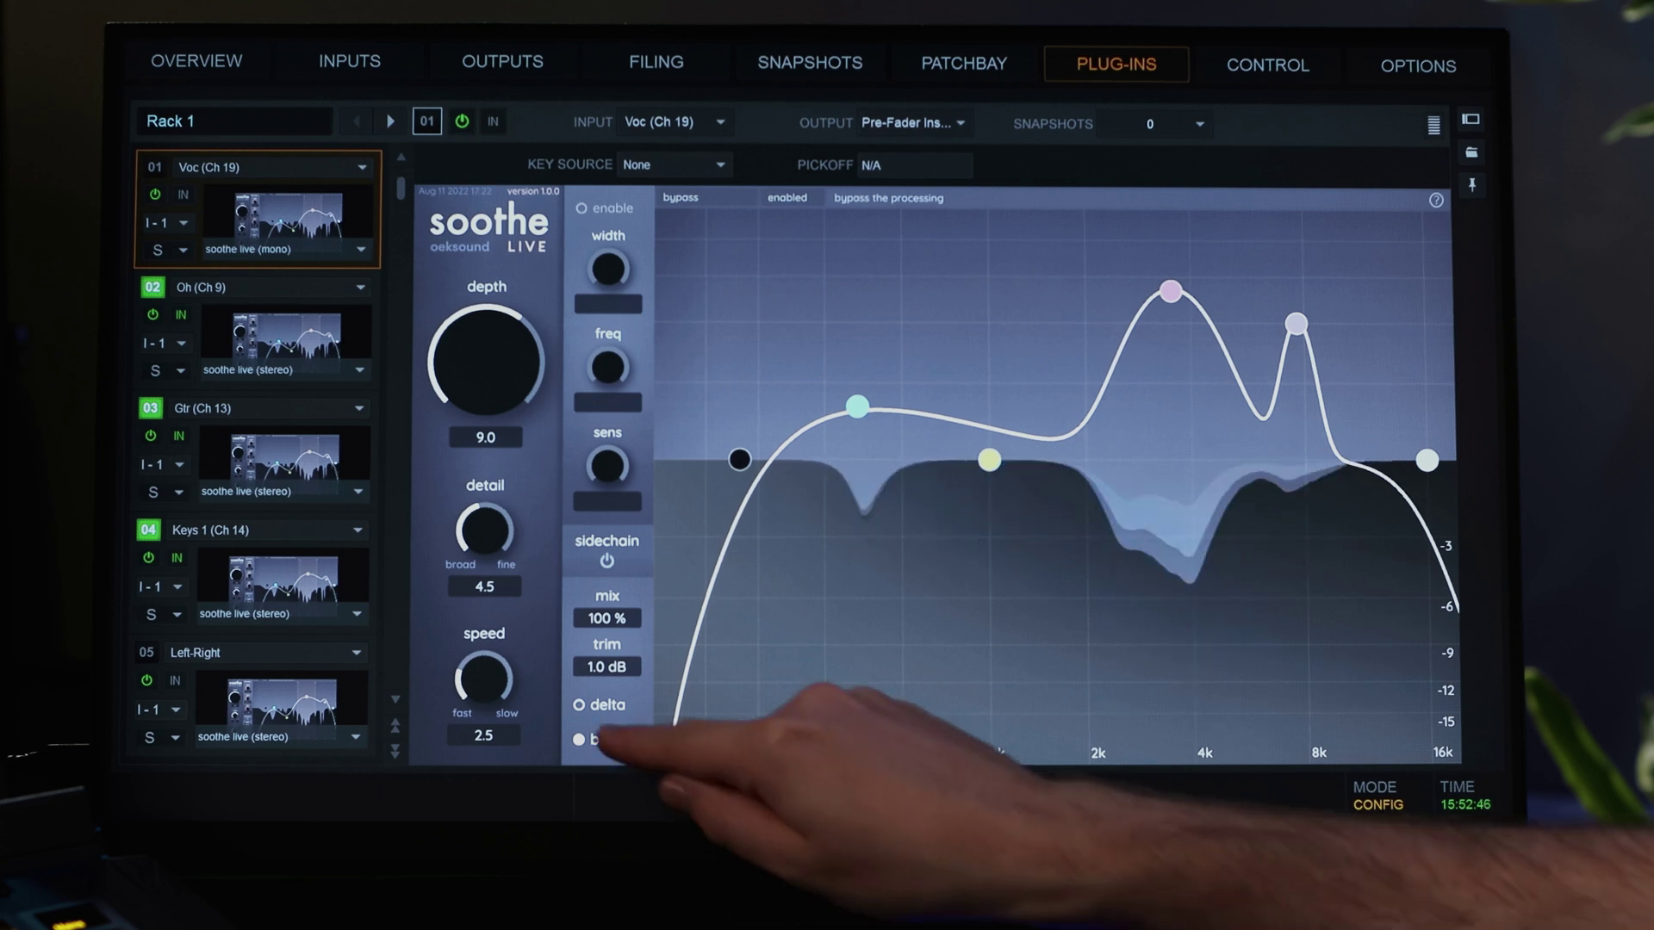
click(578, 740)
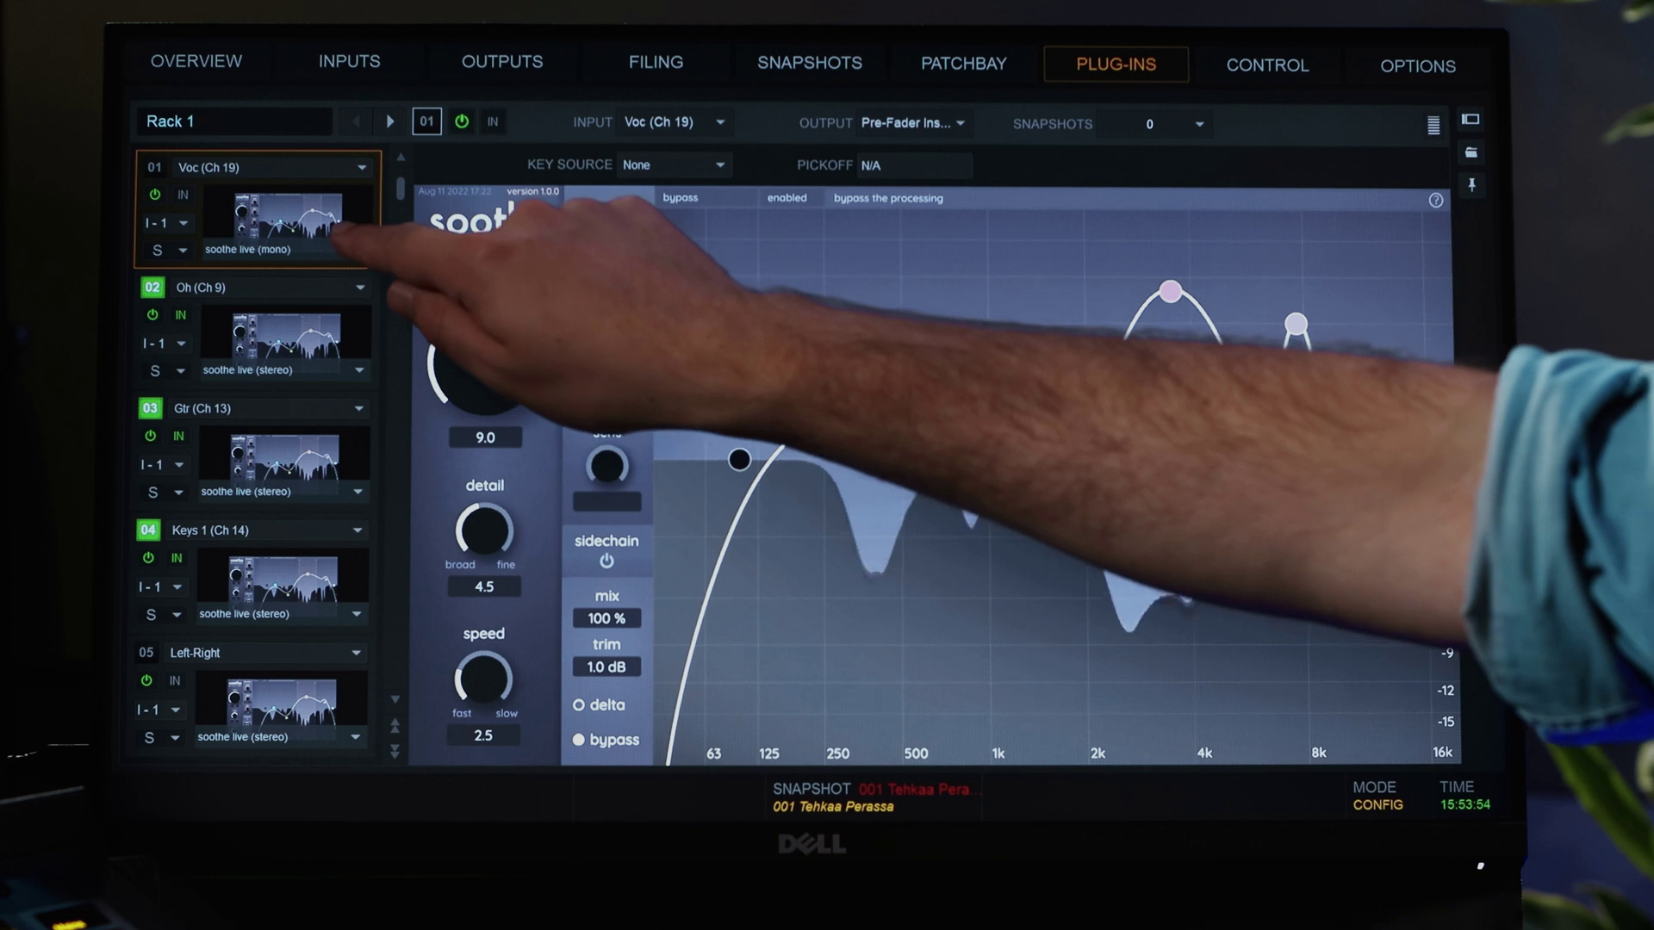
Step: Switch slot 01's plug-in to Mono, raise depth from 3.0 to about 9, and lower mix to 80 %
click(163, 256)
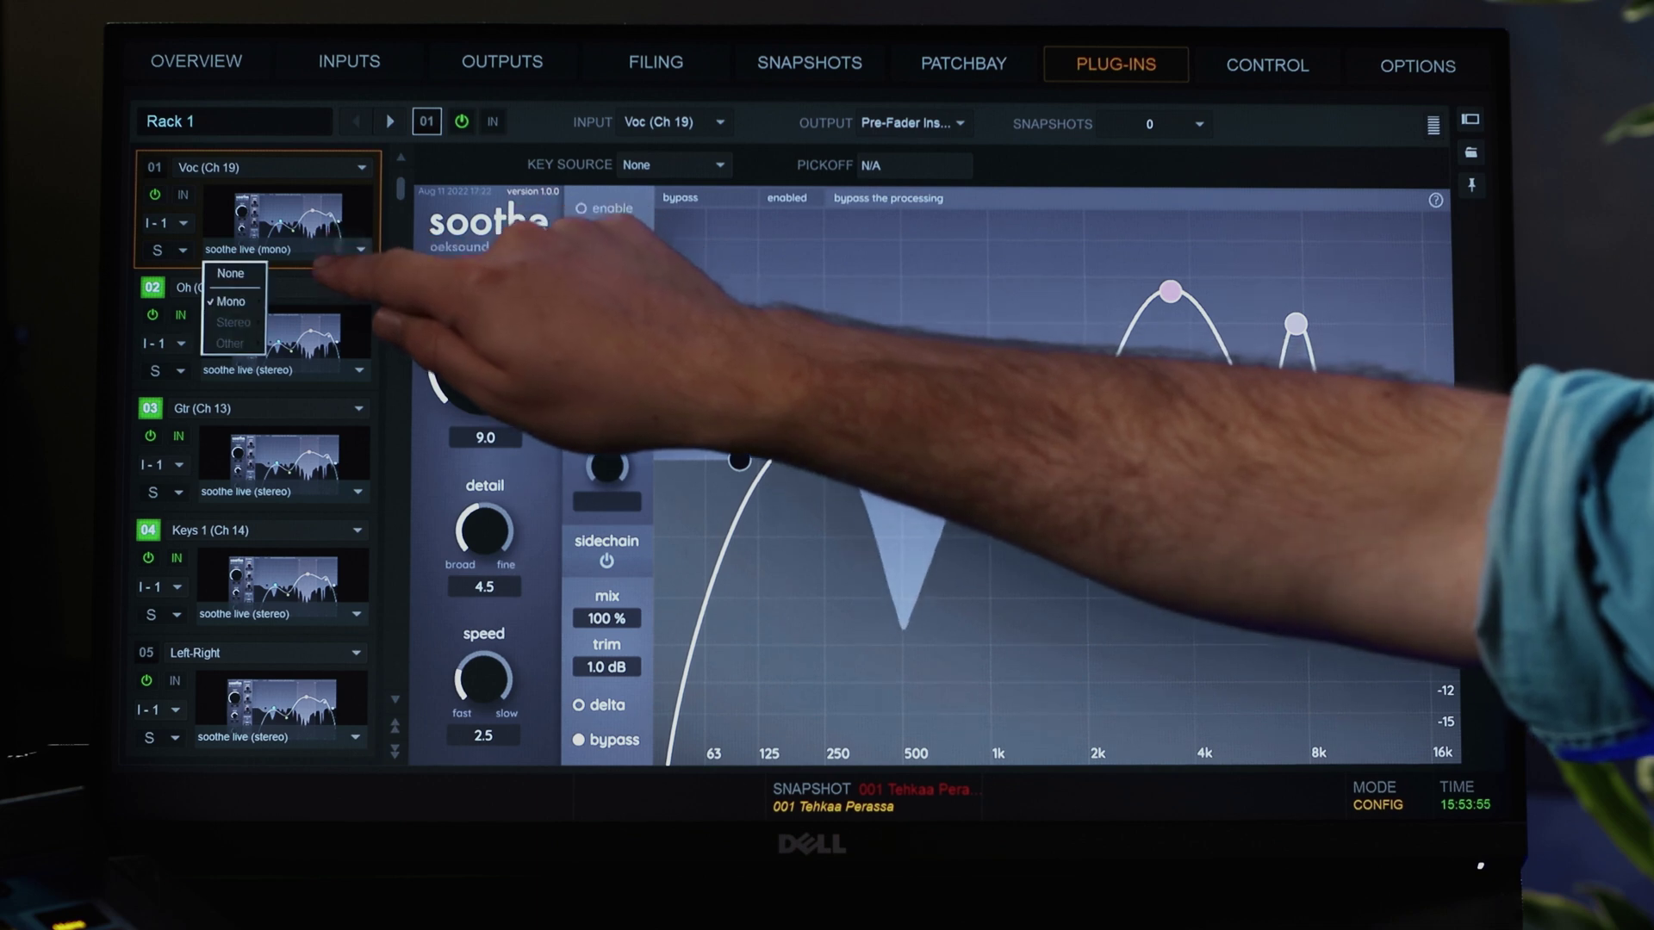
click(227, 302)
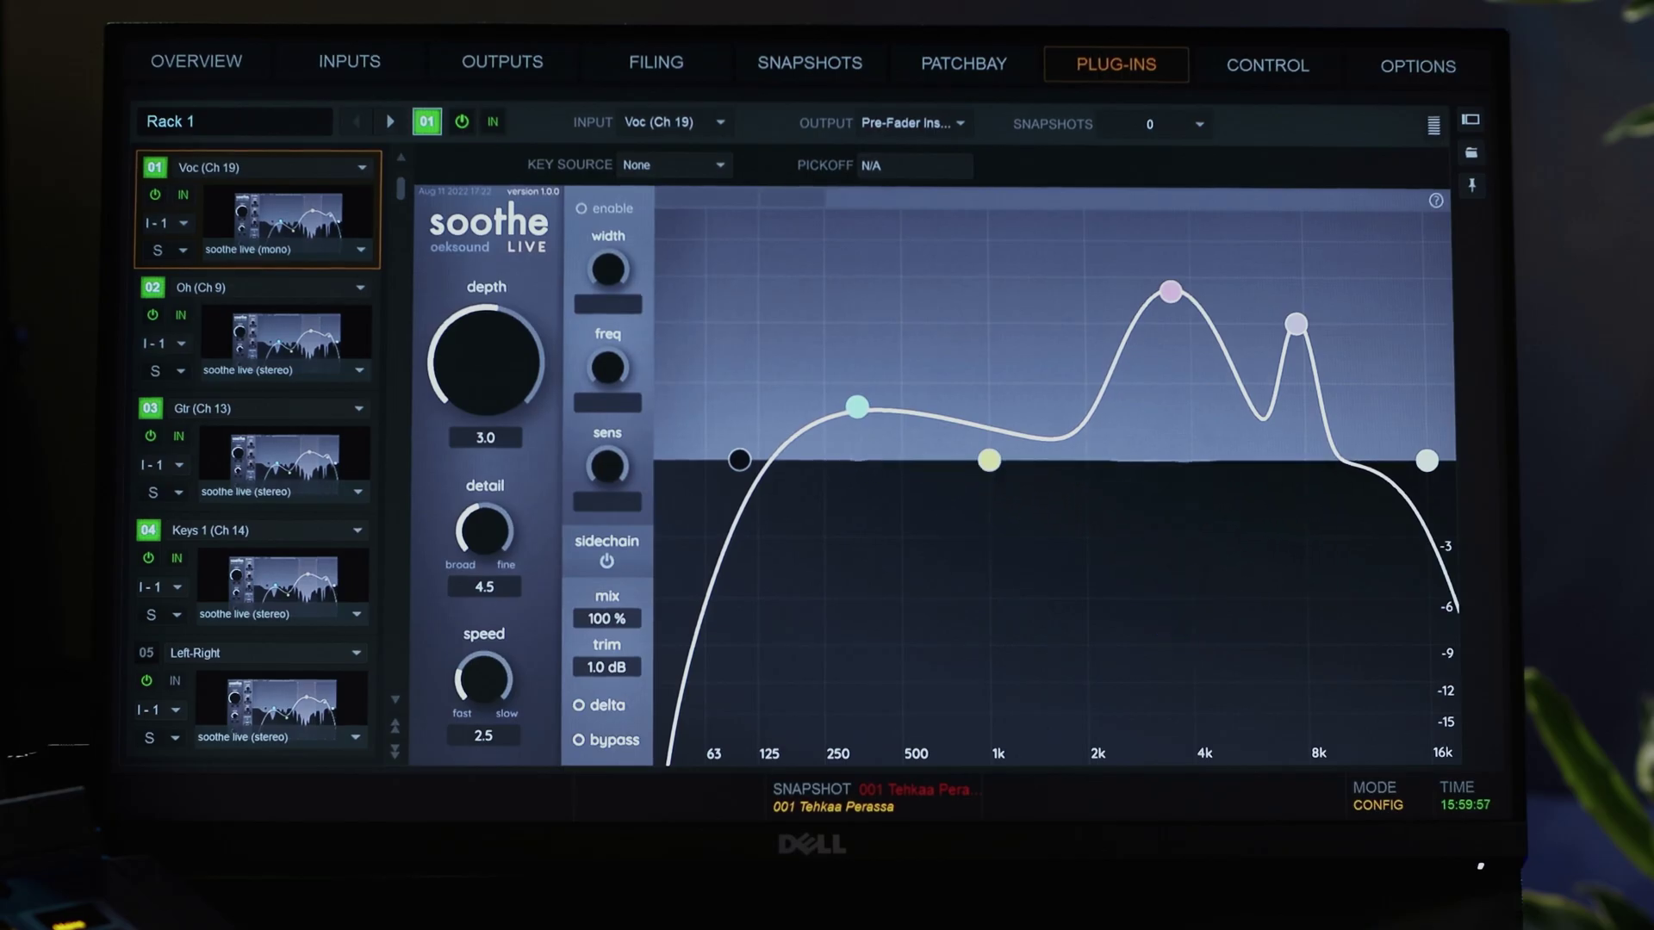
drag(482, 366, 551, 395)
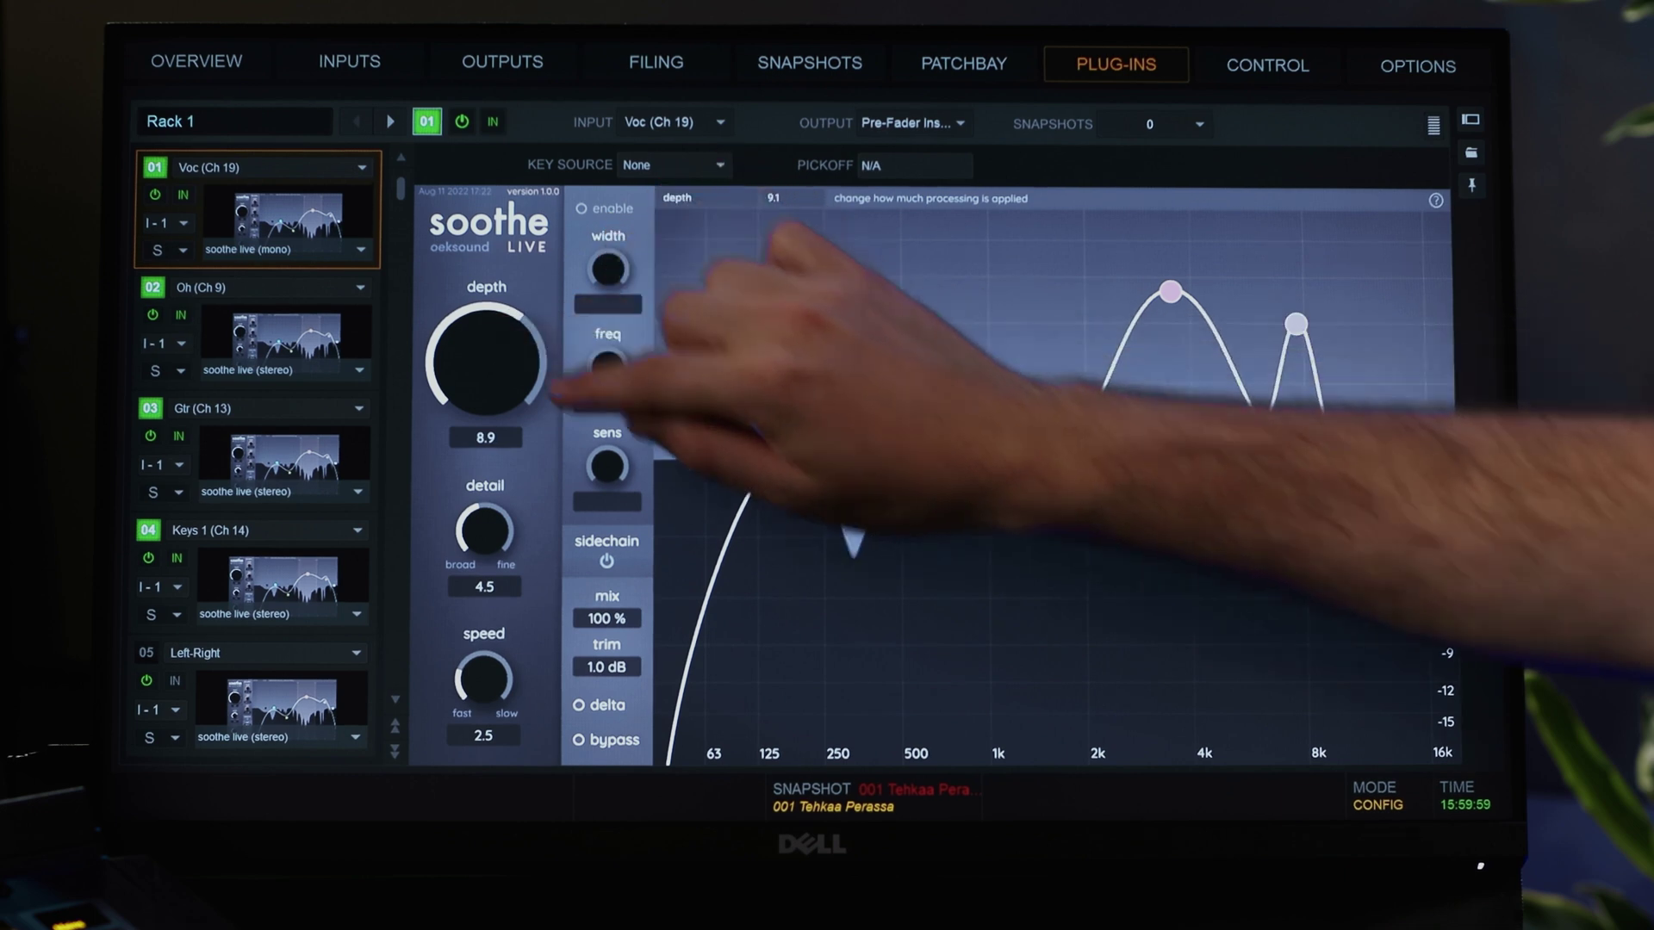
drag(607, 619, 624, 650)
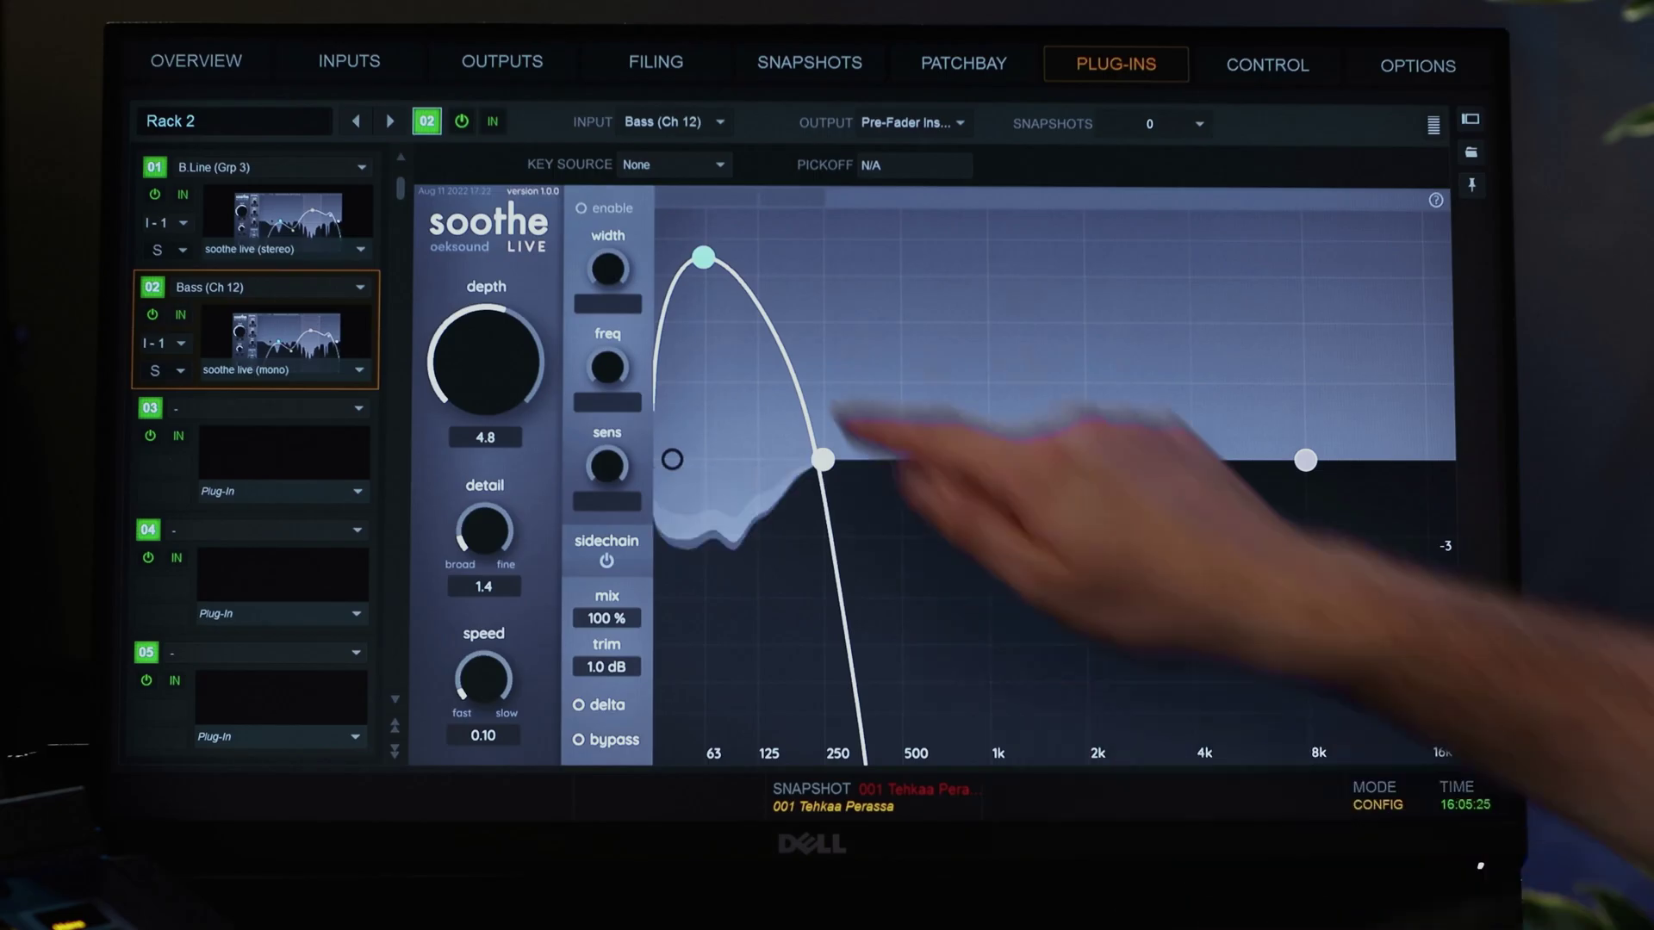
Step: Set the Bass (Ch 12) sidechain key source to Kick In (Ch 1) from Channel 1-24
click(665, 154)
click(694, 218)
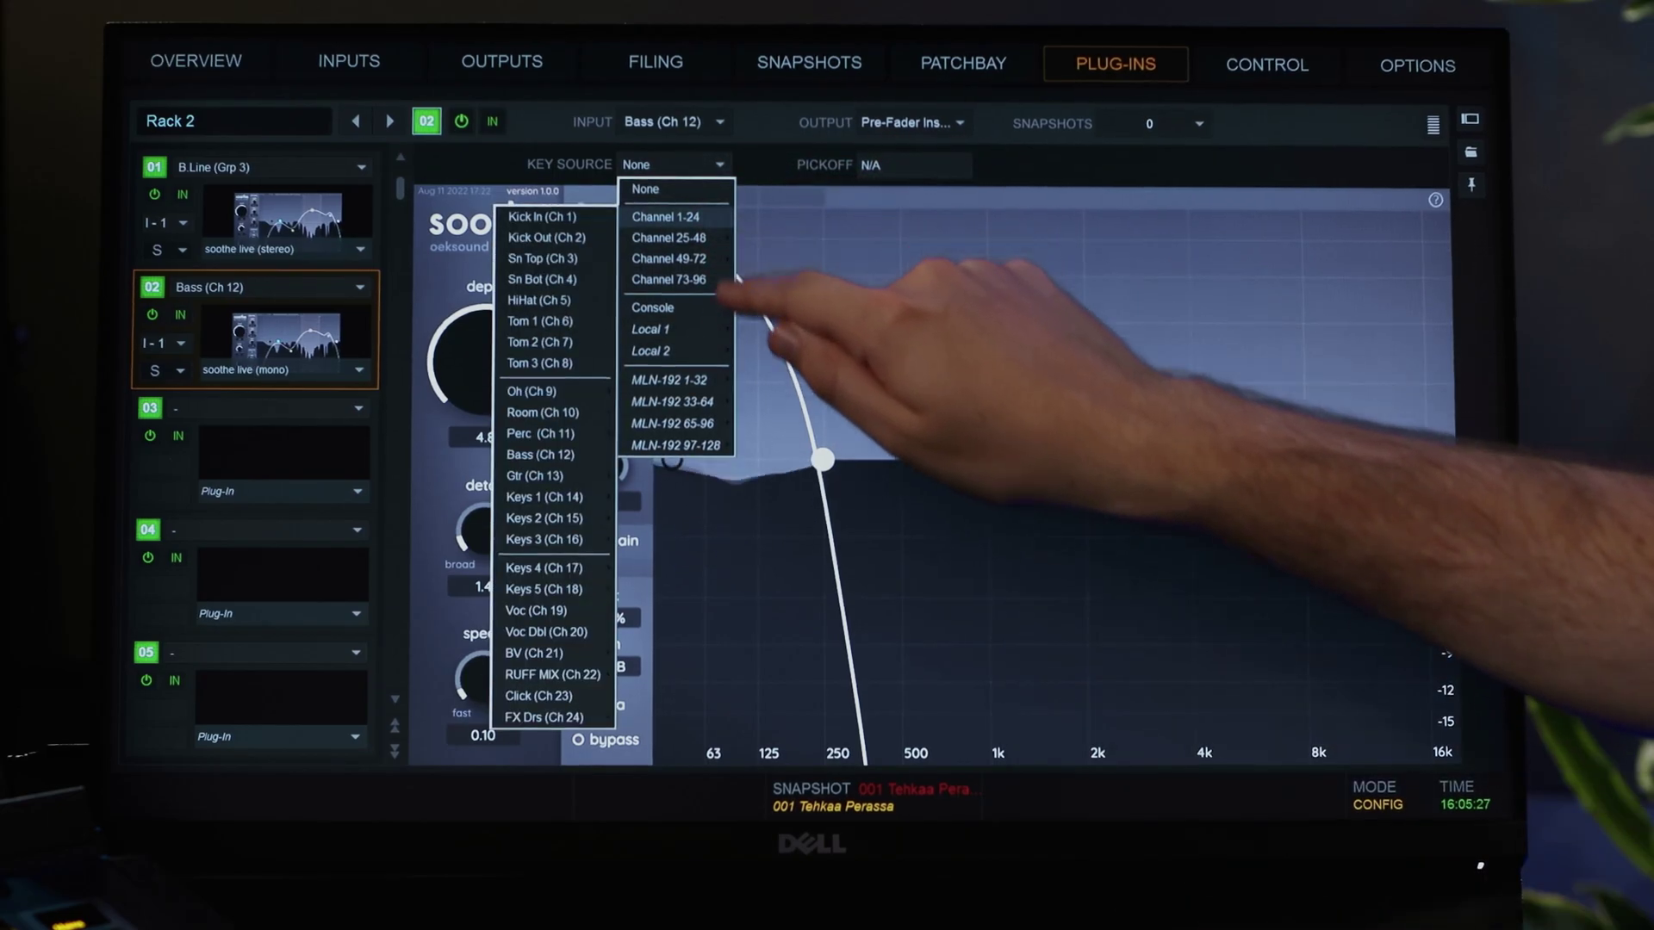
click(551, 217)
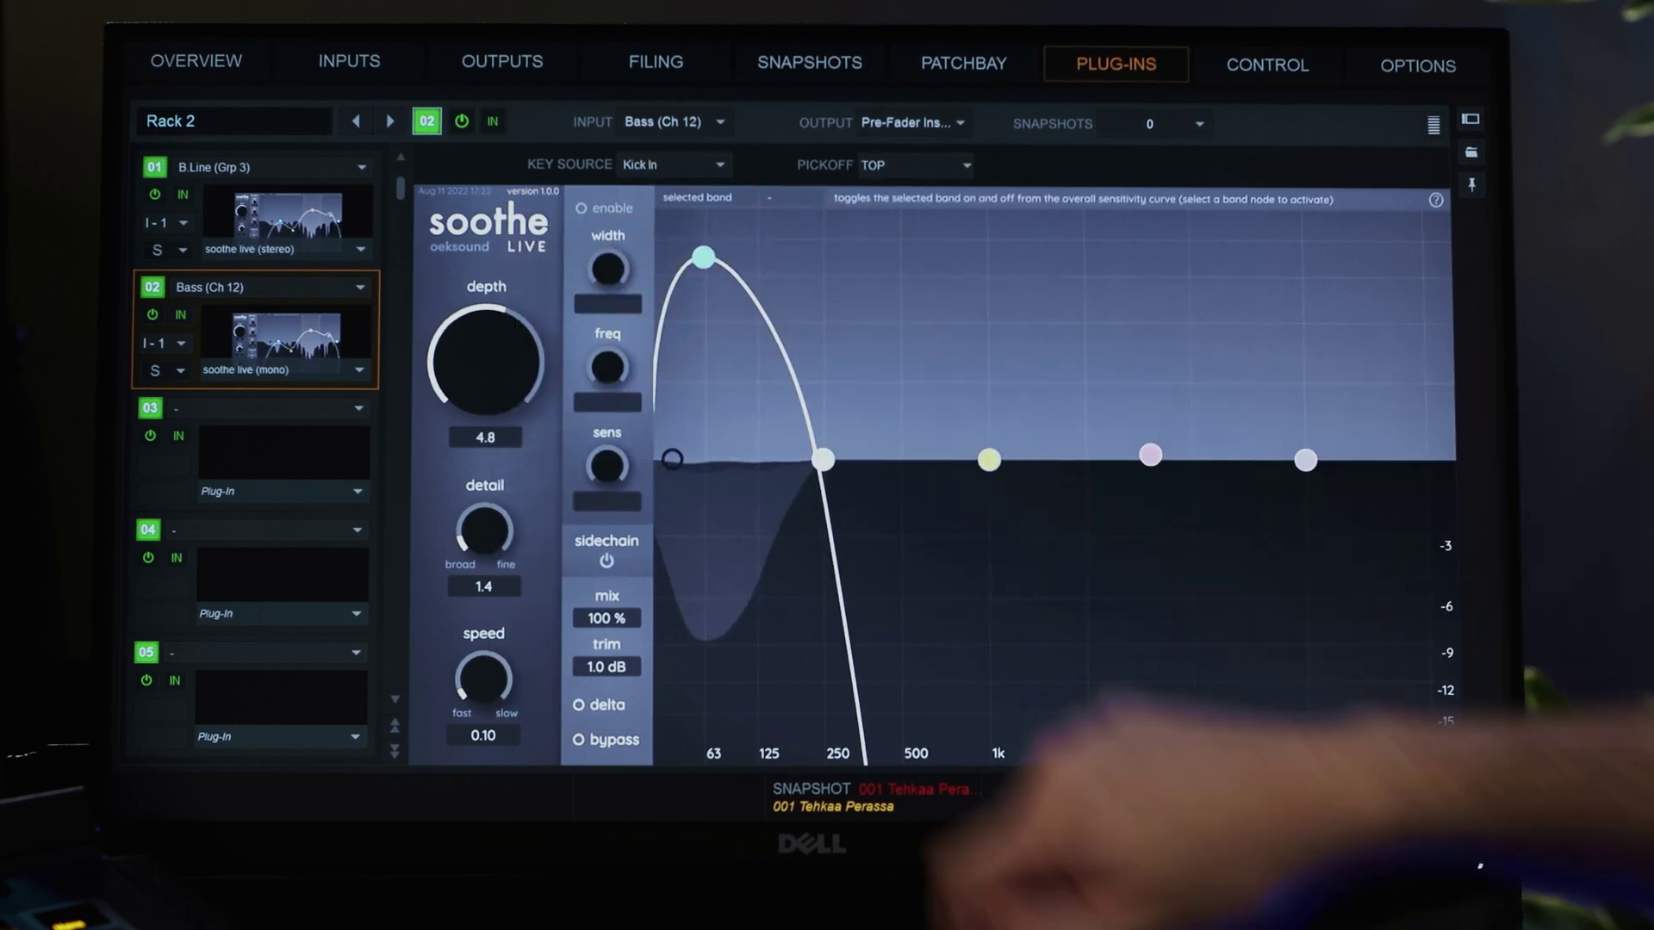